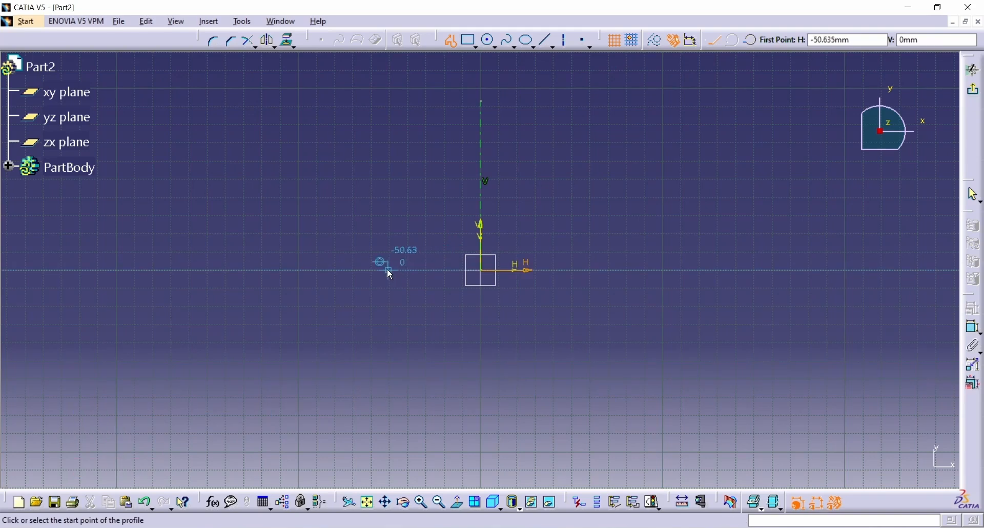
Sketch a closed triangular profile with three tangent-arc corners and a base about 98 mm long on the horizontal axis.
click(568, 270)
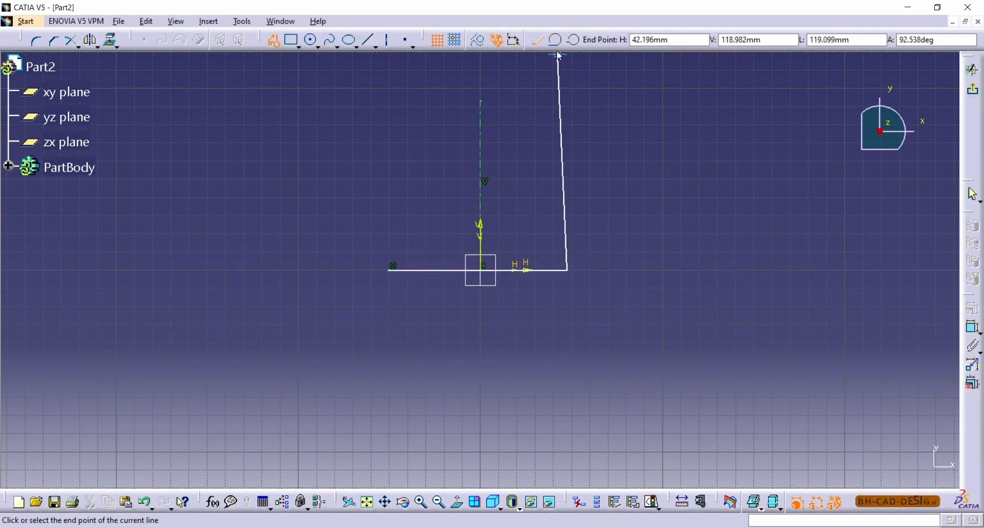
click(557, 40)
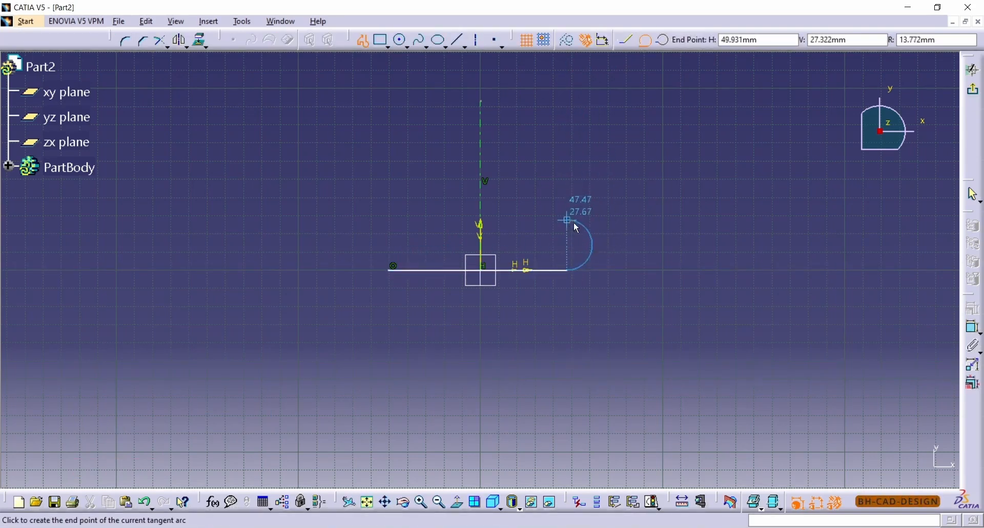
click(582, 236)
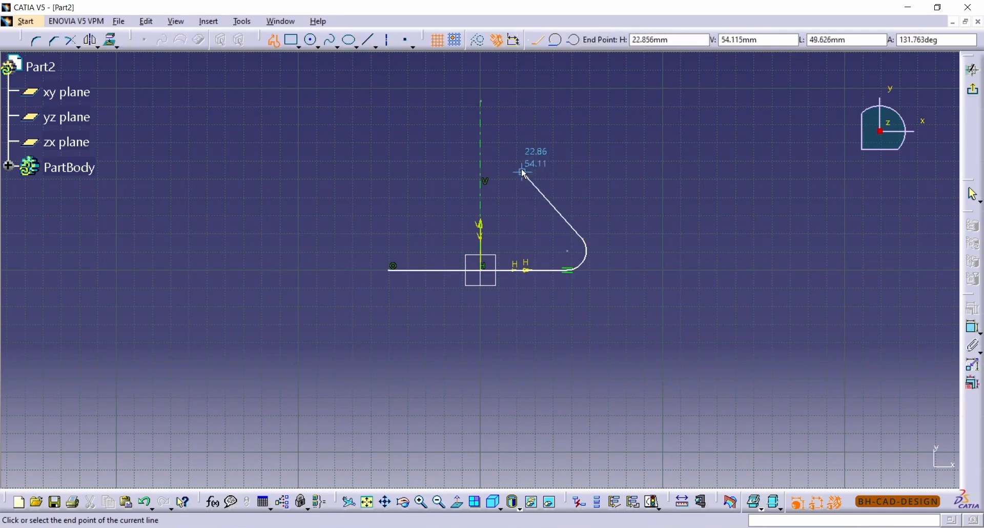
click(495, 125)
click(555, 41)
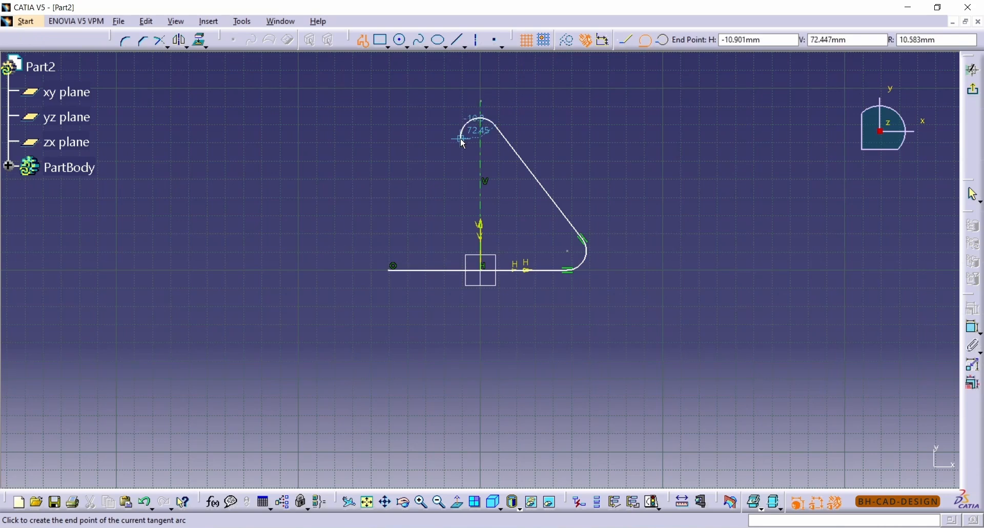
click(451, 128)
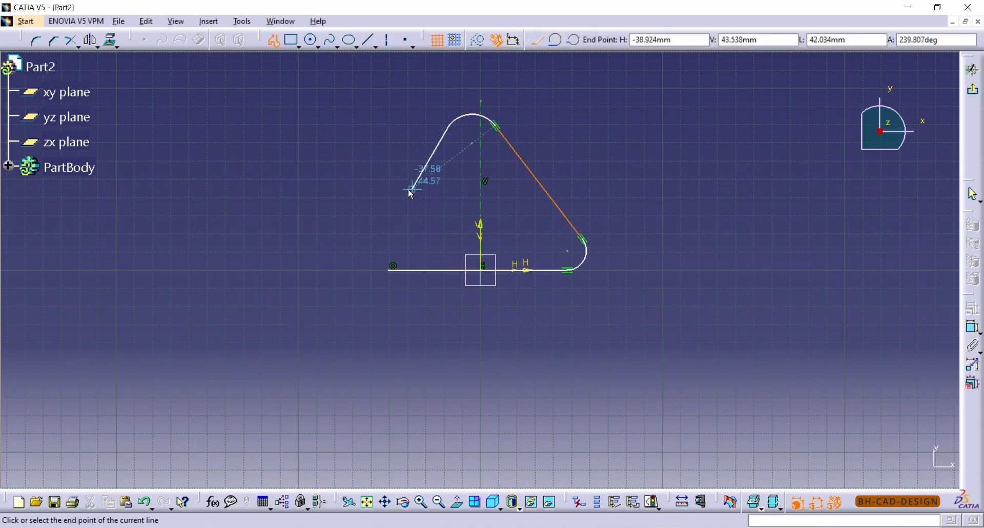
click(370, 239)
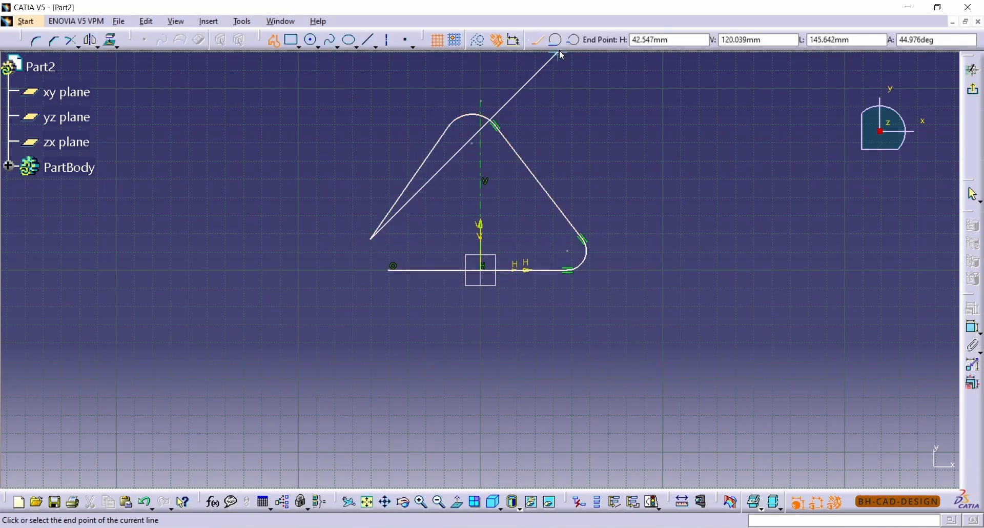
click(555, 40)
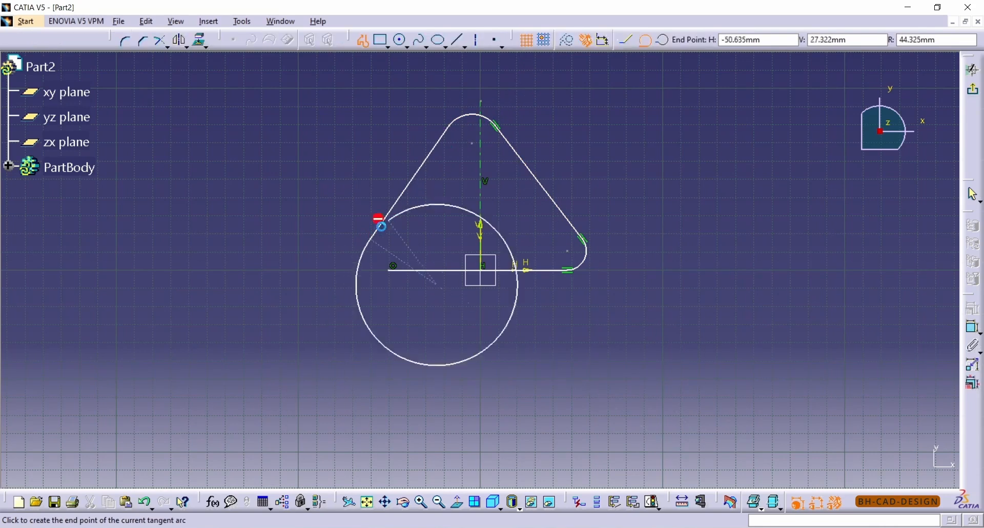
click(388, 268)
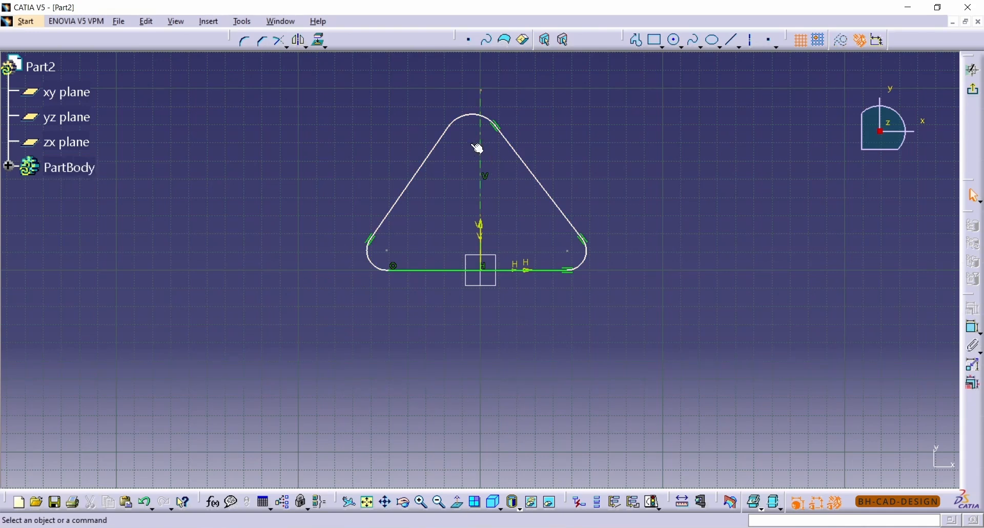
Constrain the top corner arc's centre to be coincident with the vertical centre line.
click(484, 157)
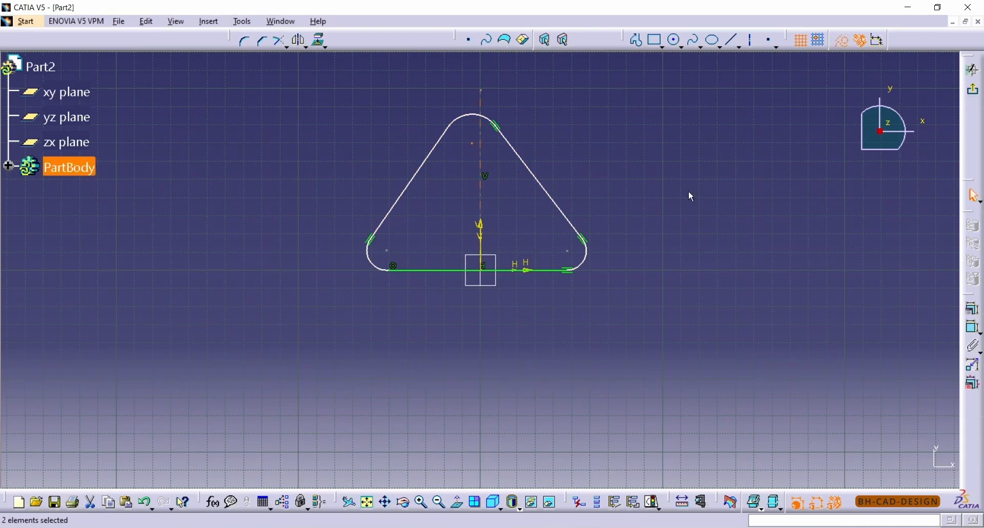
click(967, 311)
click(889, 346)
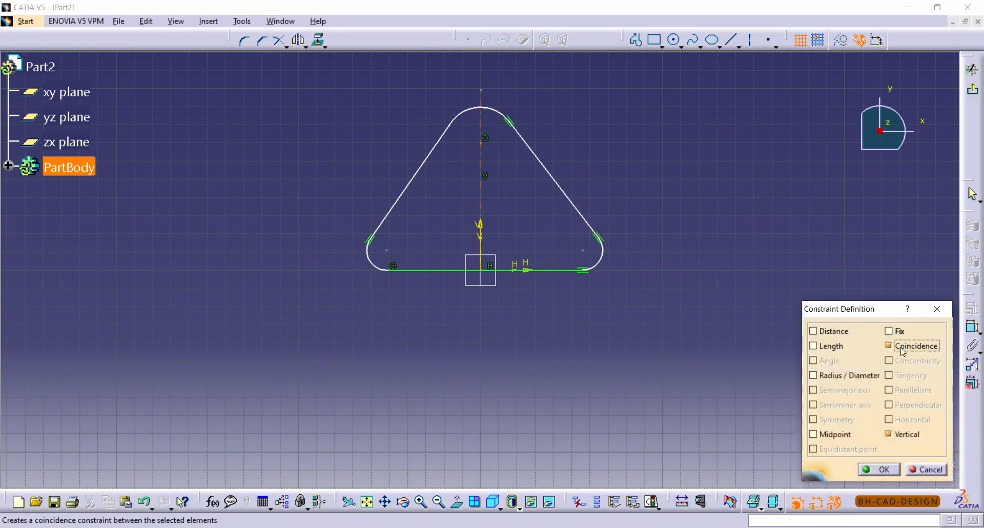
click(877, 471)
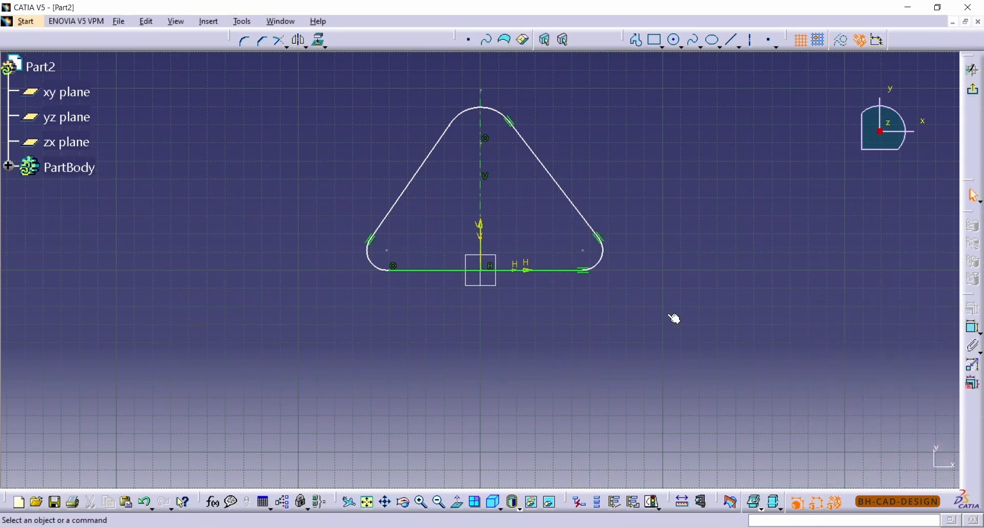
Make the centres of the two lower corner arcs symmetric about the vertical centre line.
click(581, 250)
ctrl+click(386, 250)
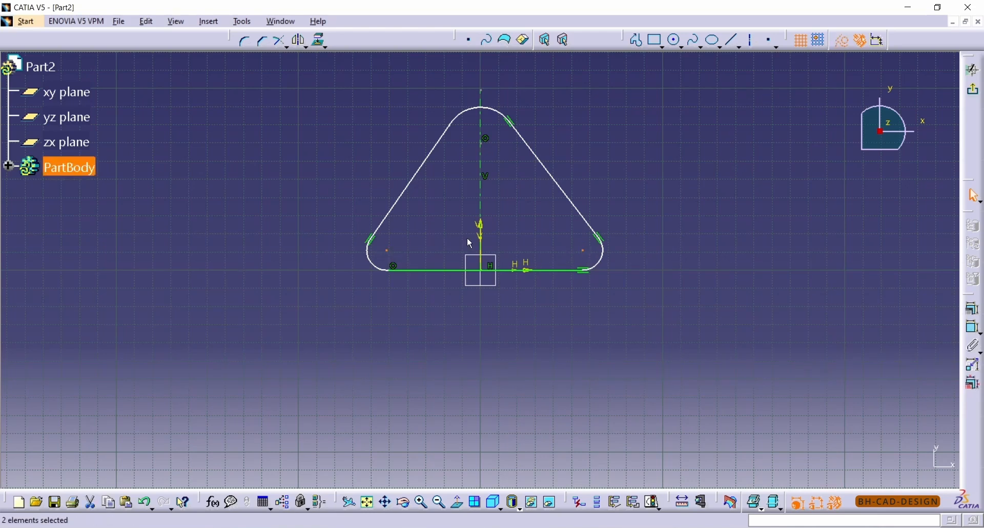
ctrl+click(487, 210)
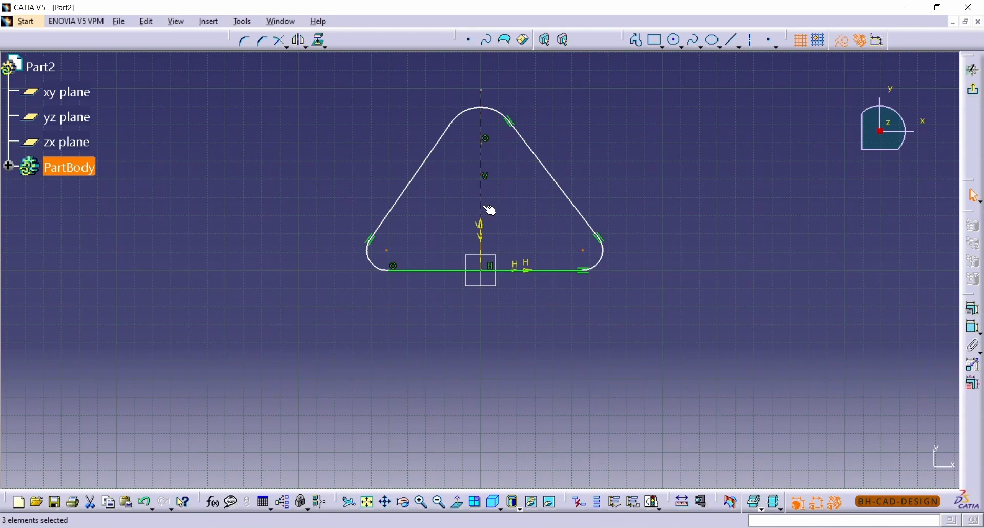
click(972, 325)
click(832, 421)
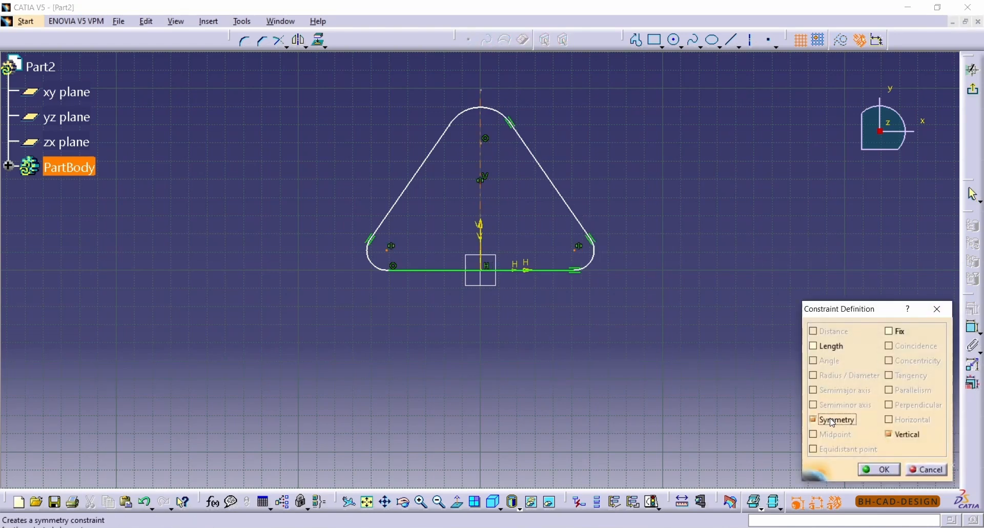
click(879, 469)
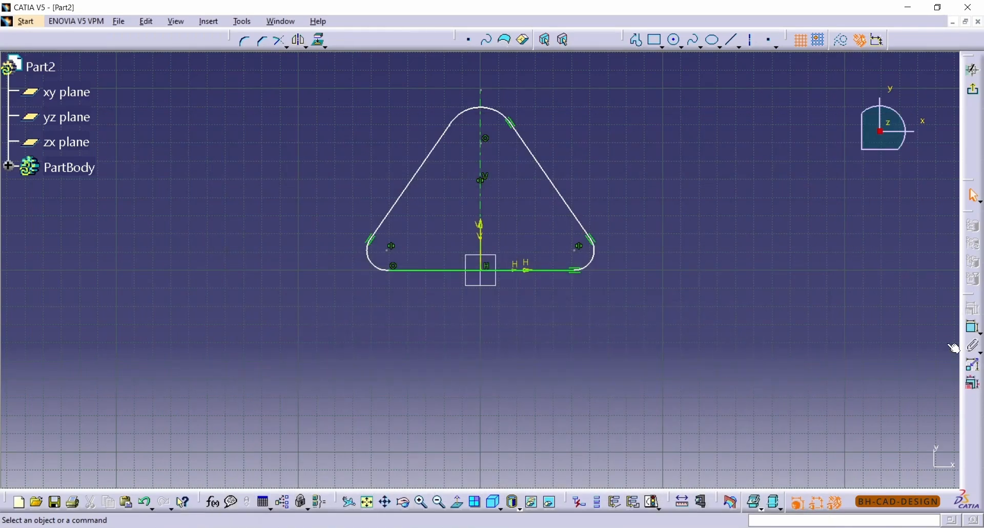
Dimension the lower right corner arc of the profile and set its radius to 12 mm.
click(973, 327)
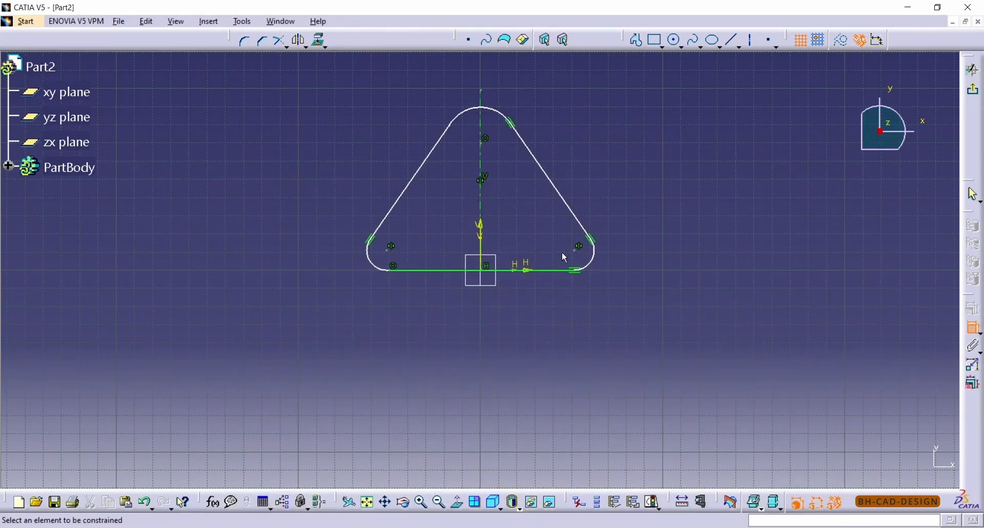
click(595, 259)
double_click(675, 293)
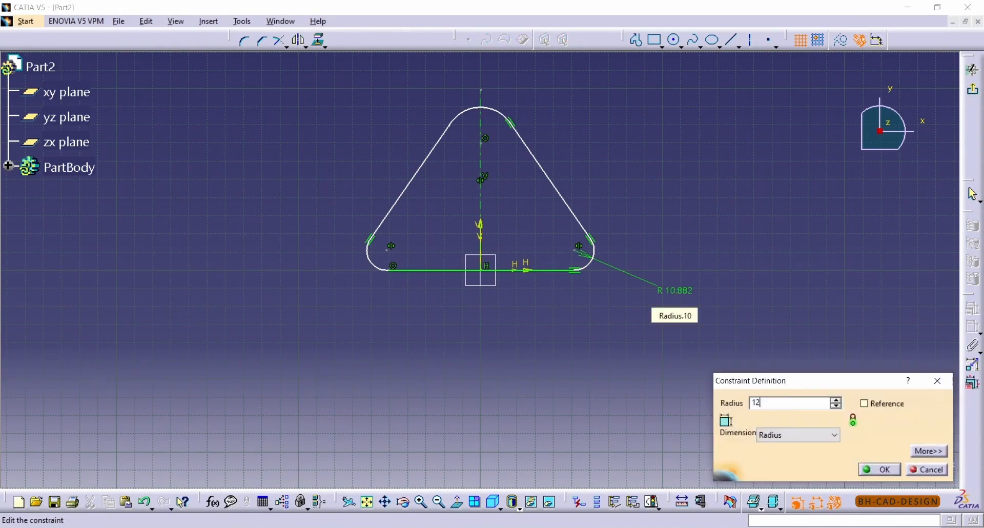
key(Return)
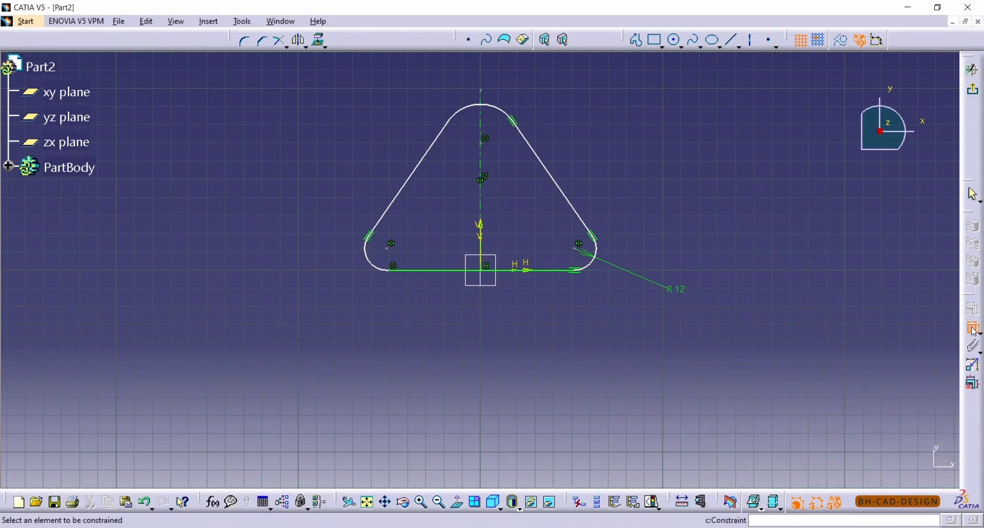
Dimension the lower left corner arc of the profile and set its radius to 12 mm.
click(976, 330)
click(378, 267)
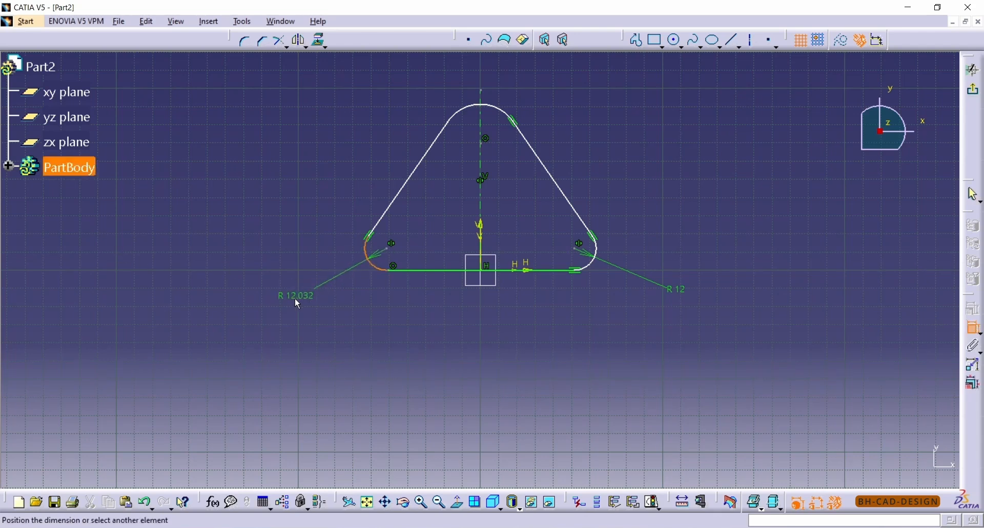
click(298, 303)
double_click(296, 304)
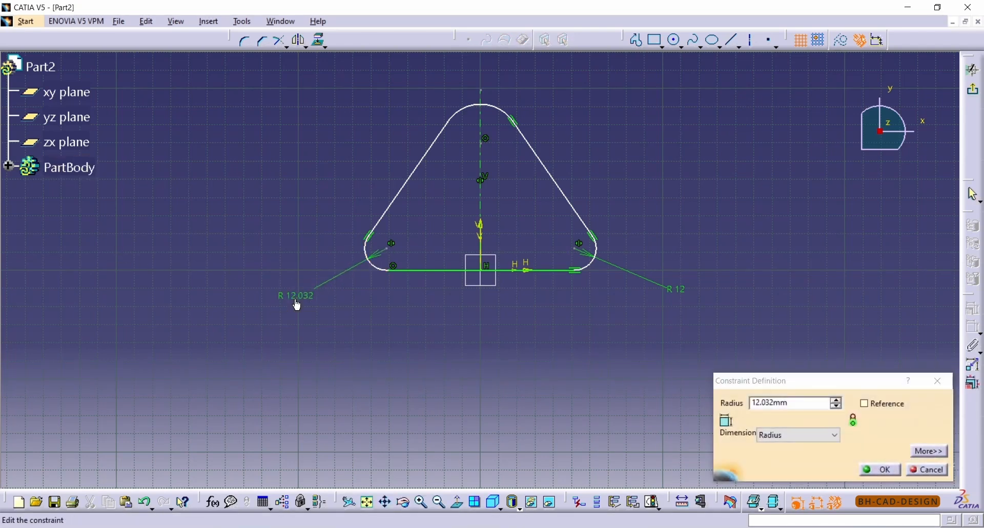
double_click(772, 402)
text(1)
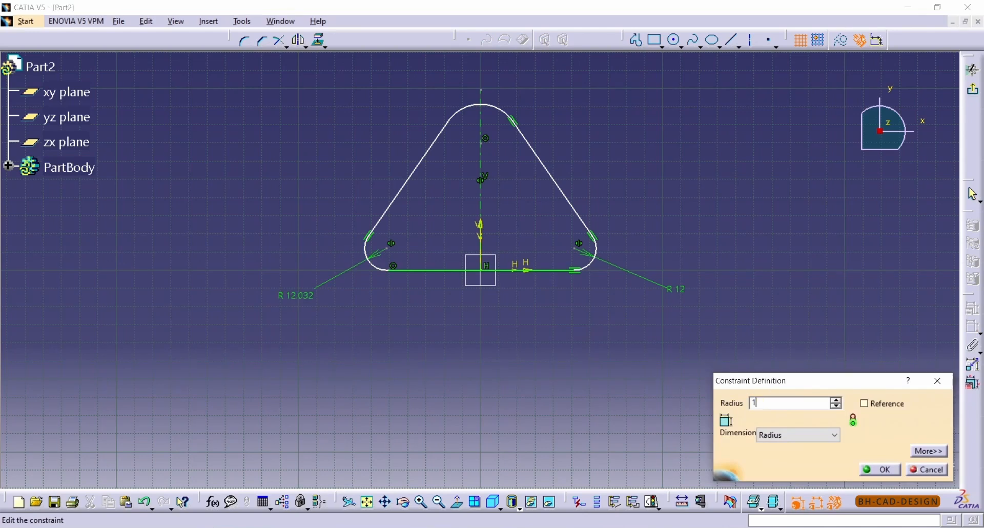
text(2)
key(Return)
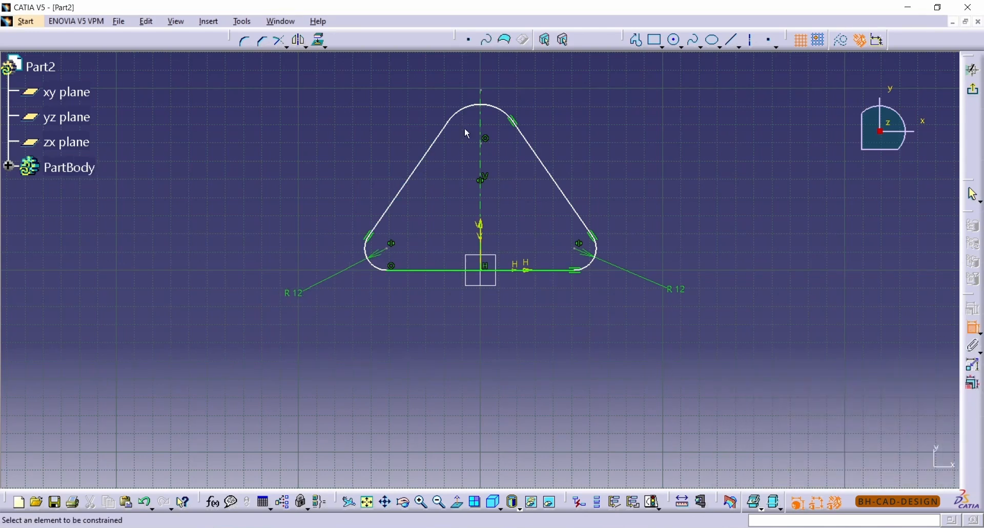
Dimension the profile's top corner arc and set its radius to 12 mm.
click(468, 108)
click(433, 90)
double_click(432, 84)
double_click(790, 402)
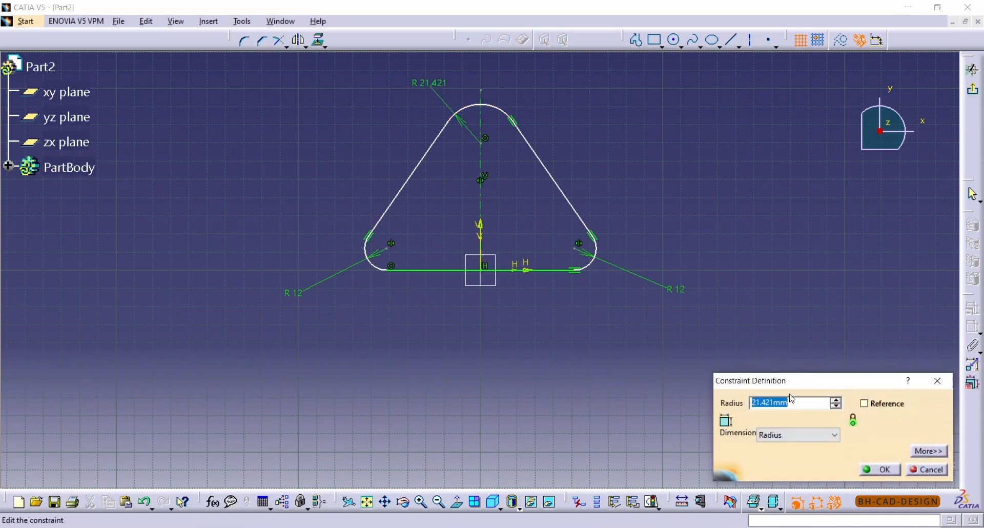
text(12)
key(Return)
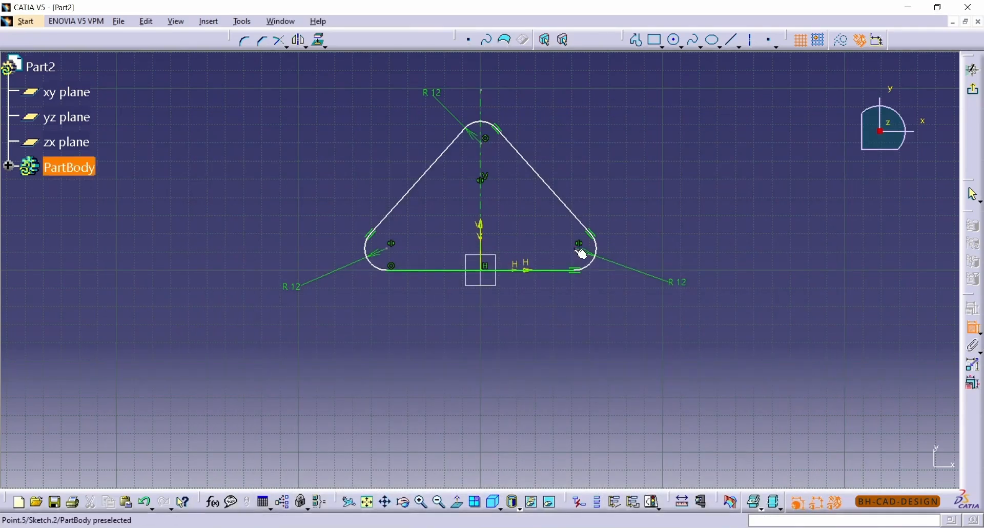
Dimension the distance between the two lower arc centres and set it to 64 mm.
click(580, 251)
click(392, 256)
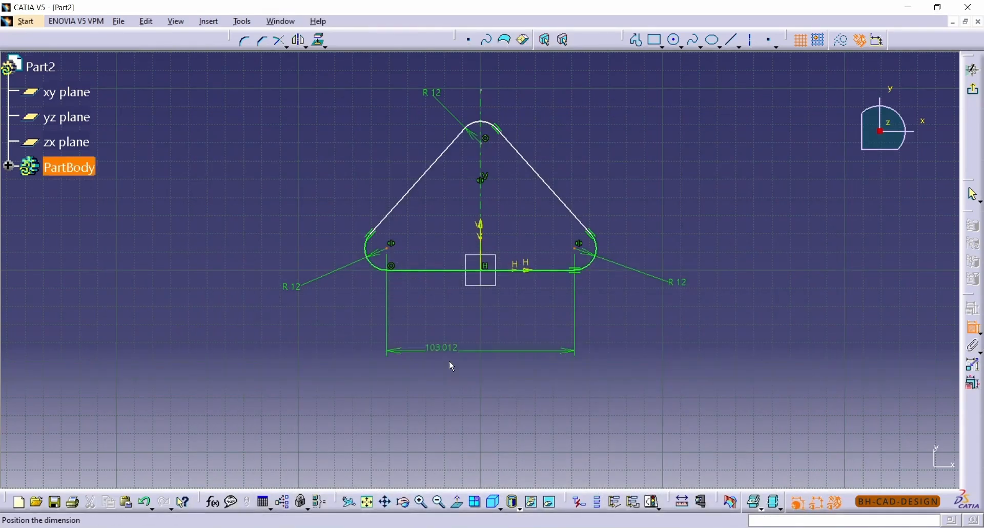
click(468, 402)
double_click(468, 402)
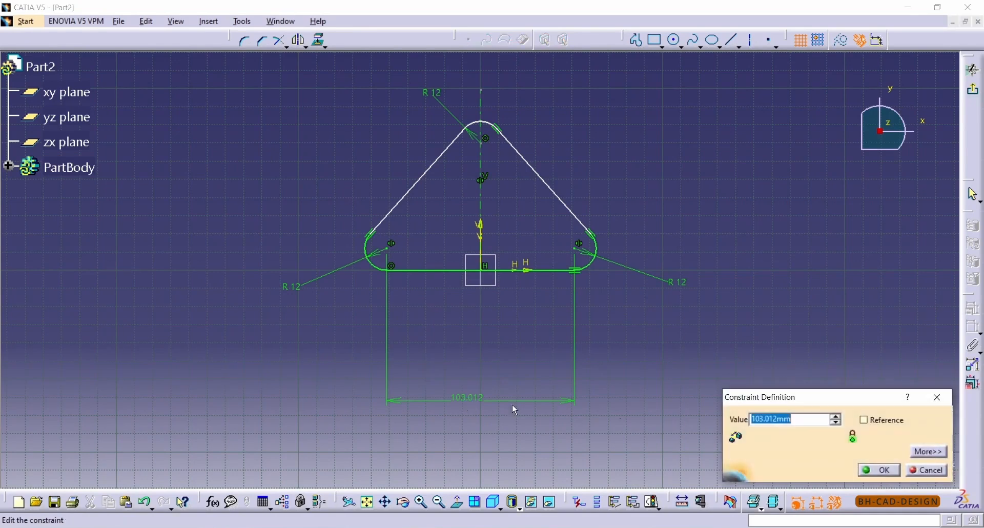
text(64)
key(Return)
key(Escape)
Shift the profile's left slanted line back and forth to check how its joints with the arcs are constrained.
mouse_move(573, 184)
ctrl+middle_down()
mouse_move(578, 115)
mouse_move(592, 307)
ctrl+middle_up()
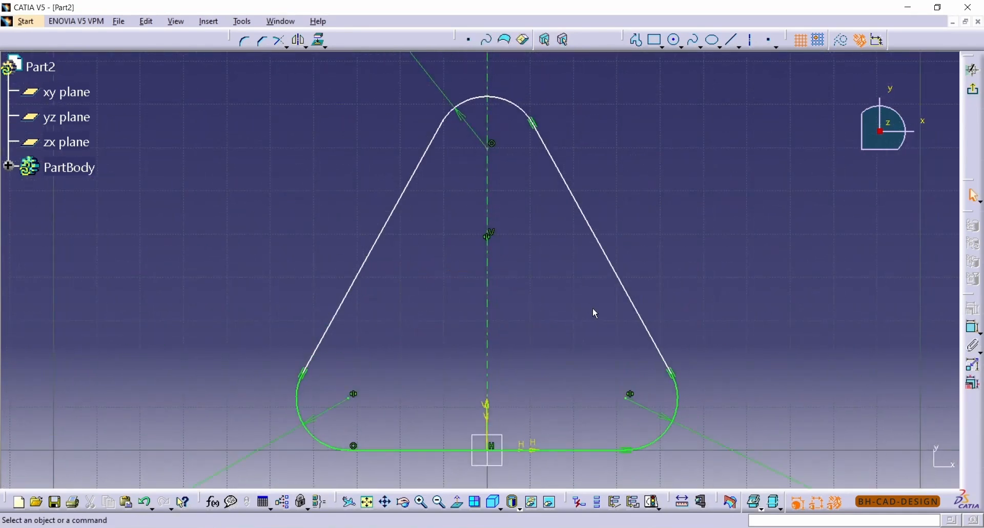
drag(319, 359, 270, 332)
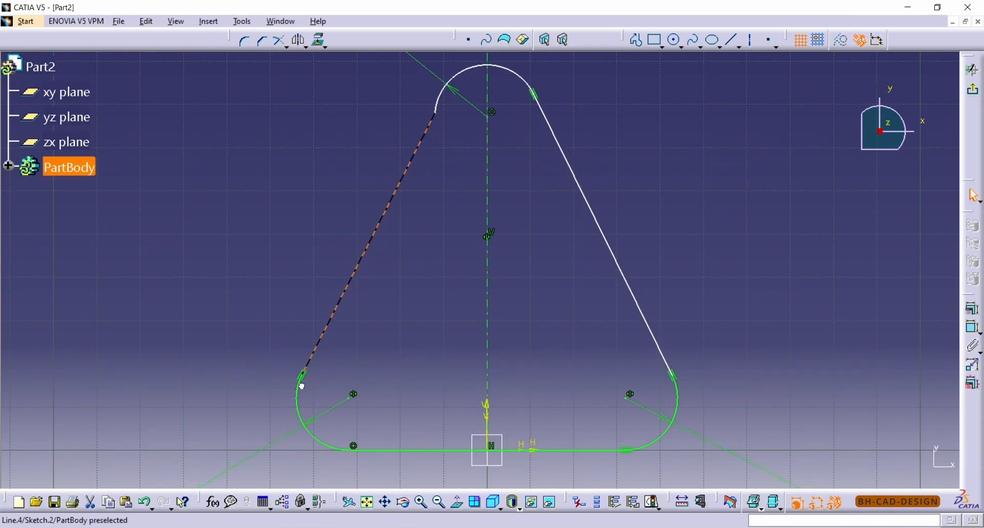
drag(300, 386, 317, 359)
click(468, 182)
Add a tangency constraint between the top corner arc and the left slanted line.
click(454, 131)
ctrl+click(439, 148)
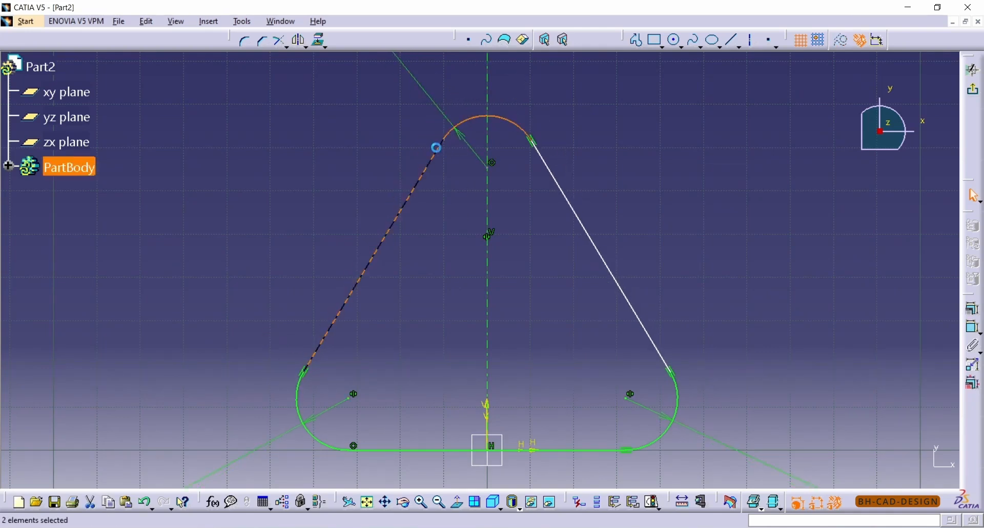
click(972, 315)
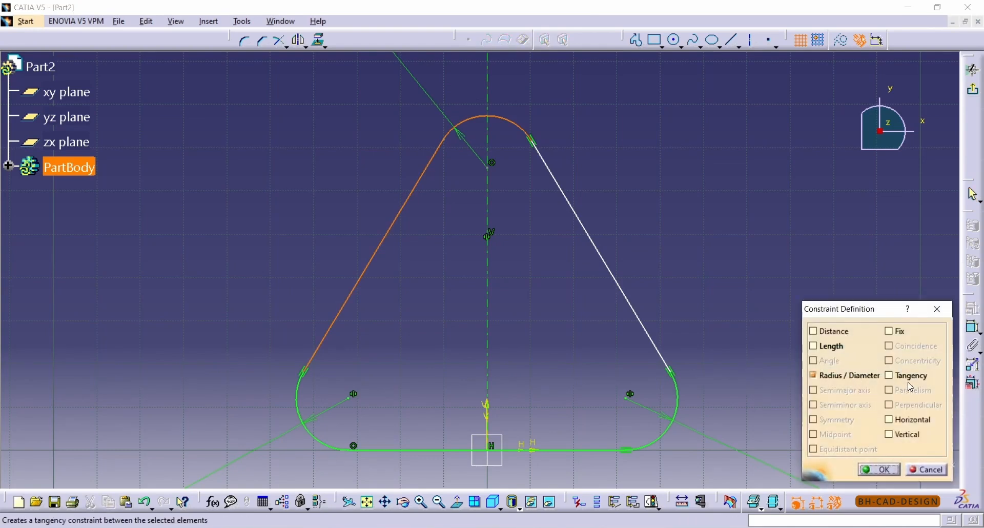
click(879, 469)
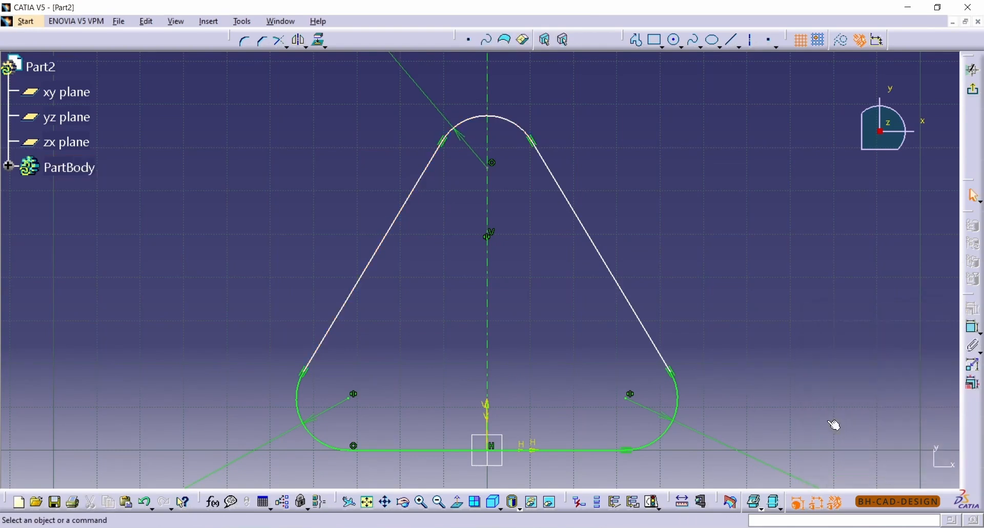
Draw a horizontal axis line joining the centres of the two lower corner arcs.
click(732, 40)
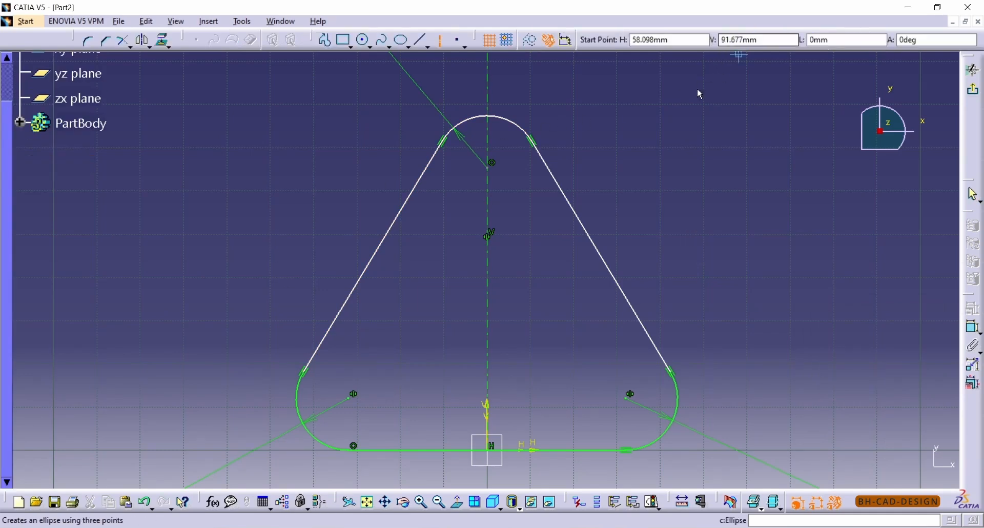
click(354, 394)
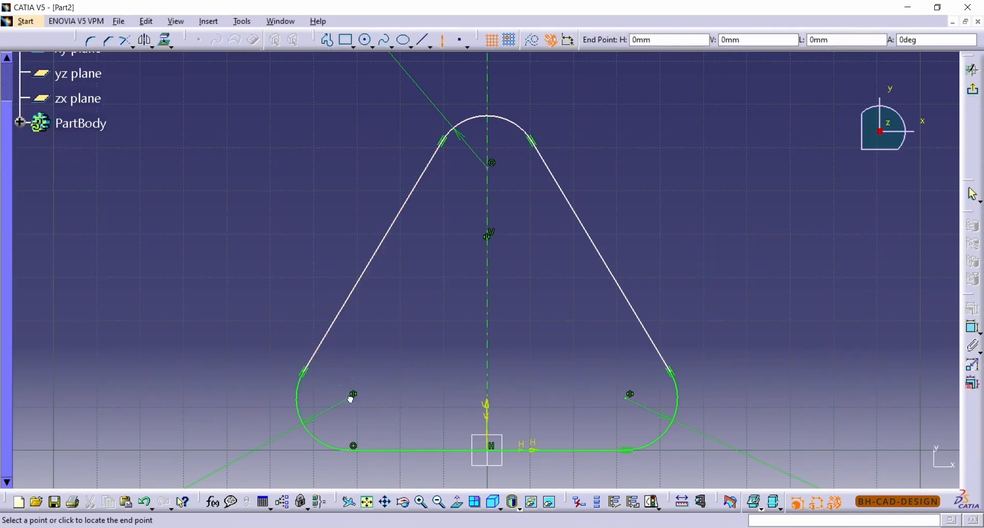
click(629, 394)
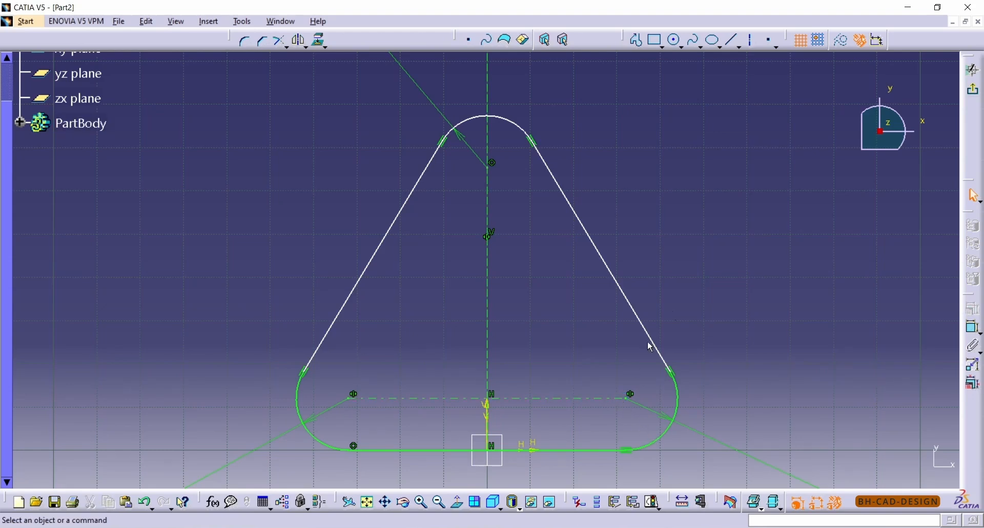
Dimension the vertical distance from the top arc's centre to the horizontal axis line and set it to 42 mm.
click(973, 327)
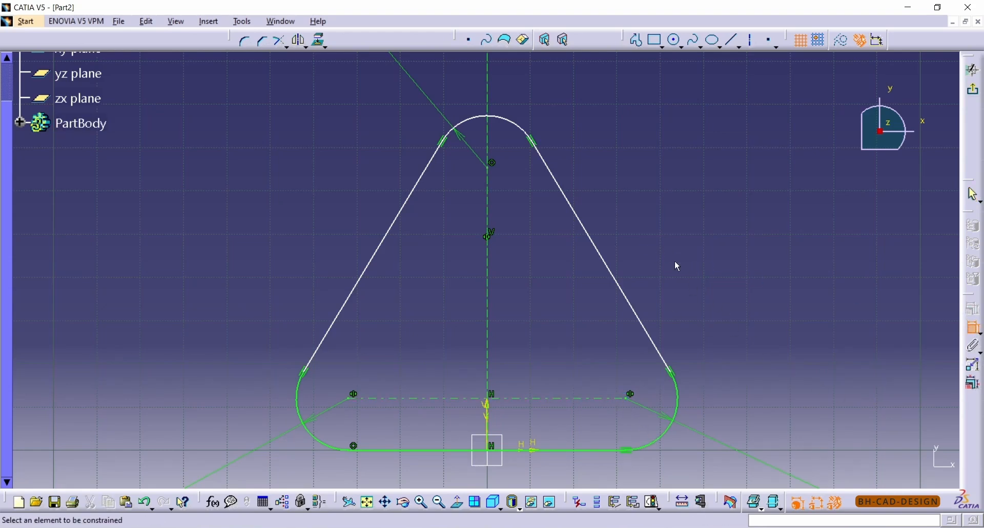
click(488, 167)
click(540, 400)
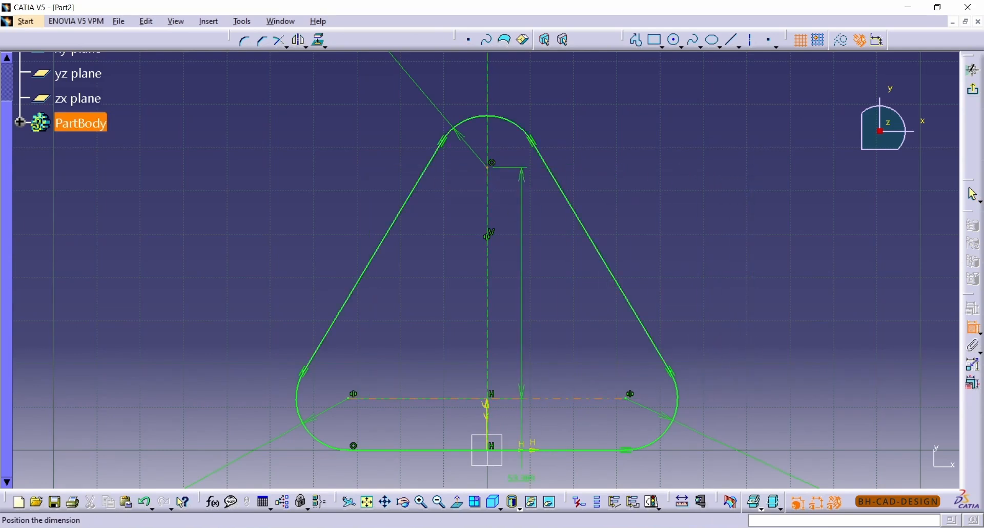
click(681, 527)
click(681, 527)
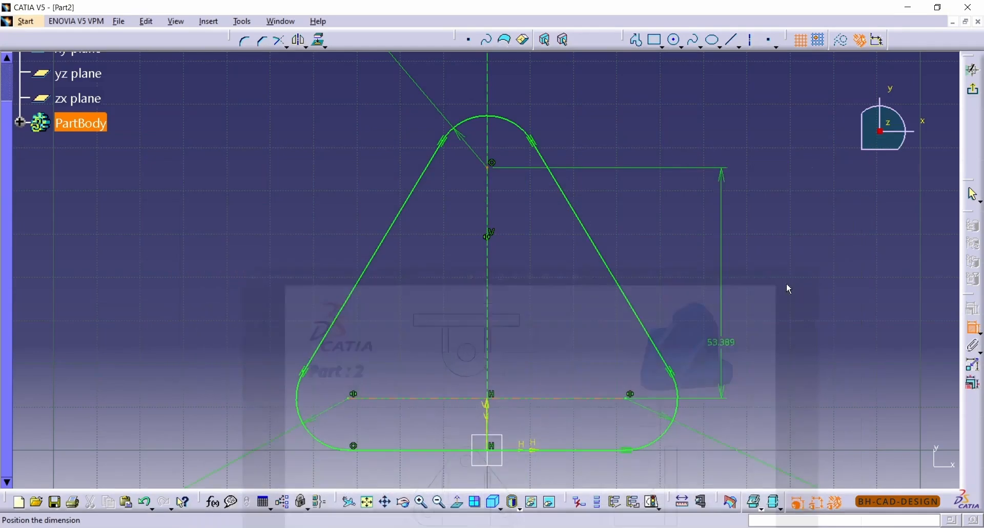
click(797, 268)
double_click(798, 269)
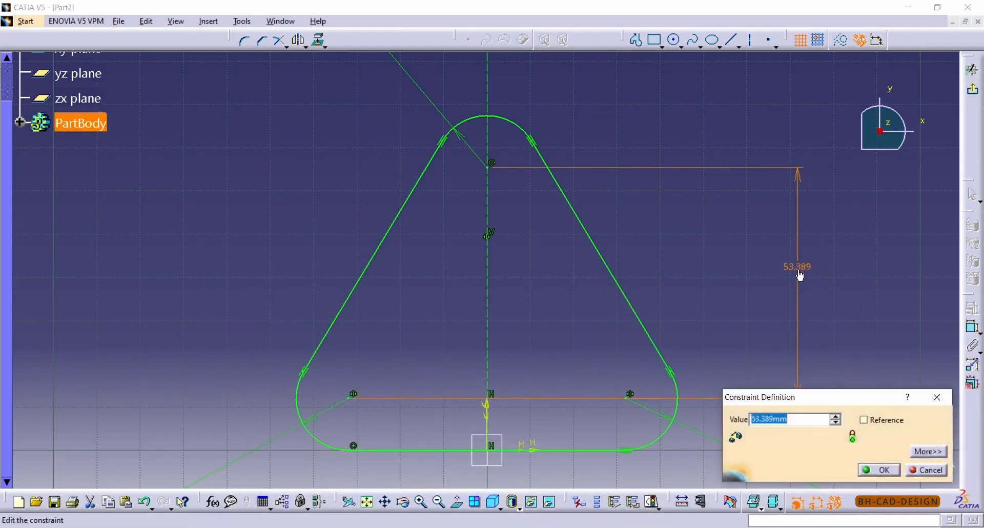
key(Return)
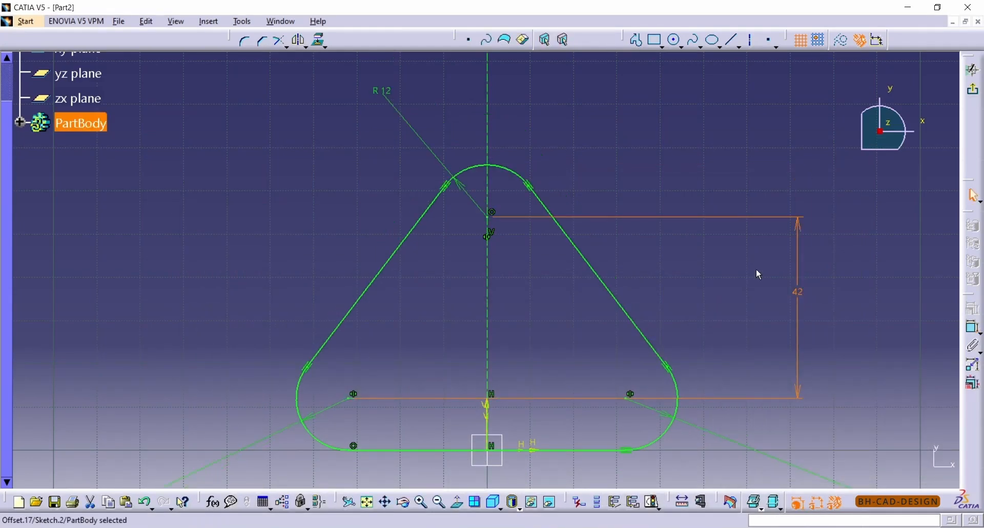
Draw a circle about 12.6 mm in diameter centred on the top corner arc's centre.
middle_drag(712, 298, 702, 255)
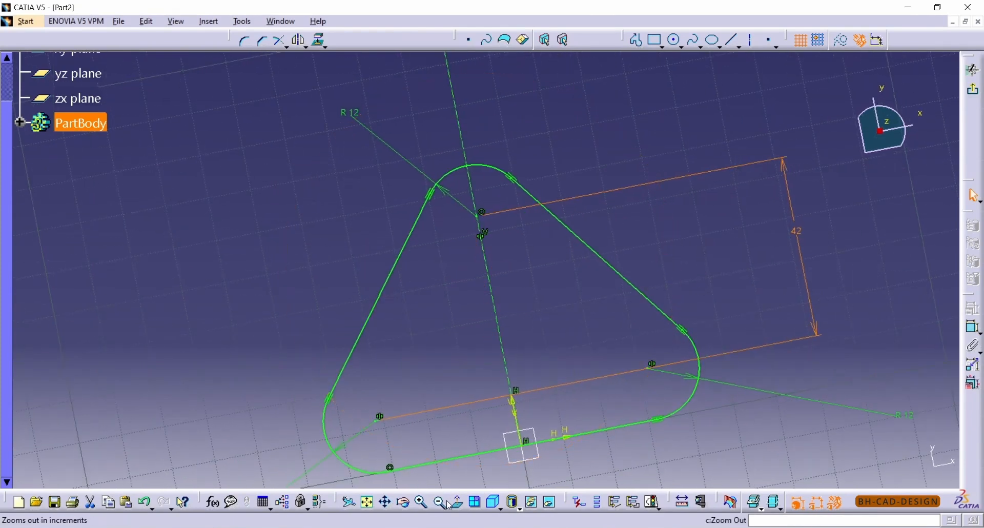
click(367, 503)
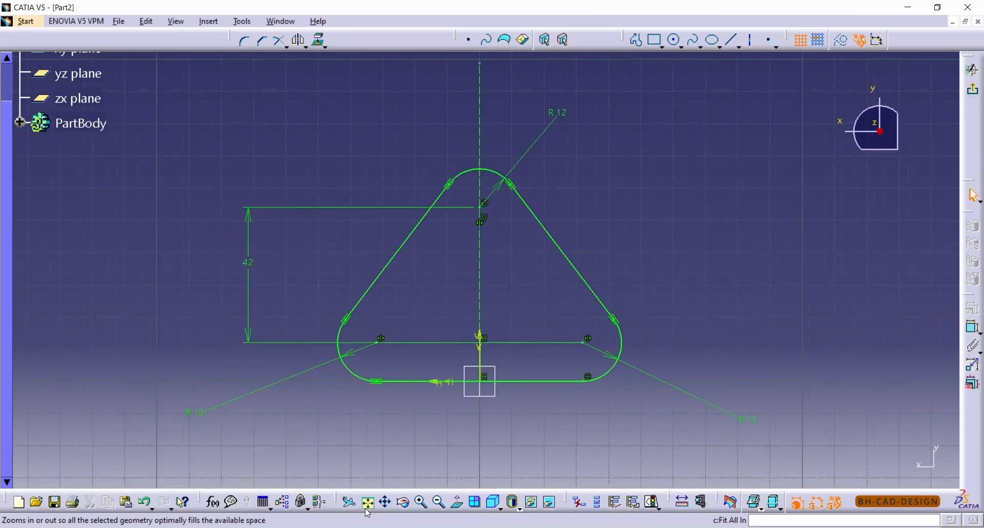
click(458, 502)
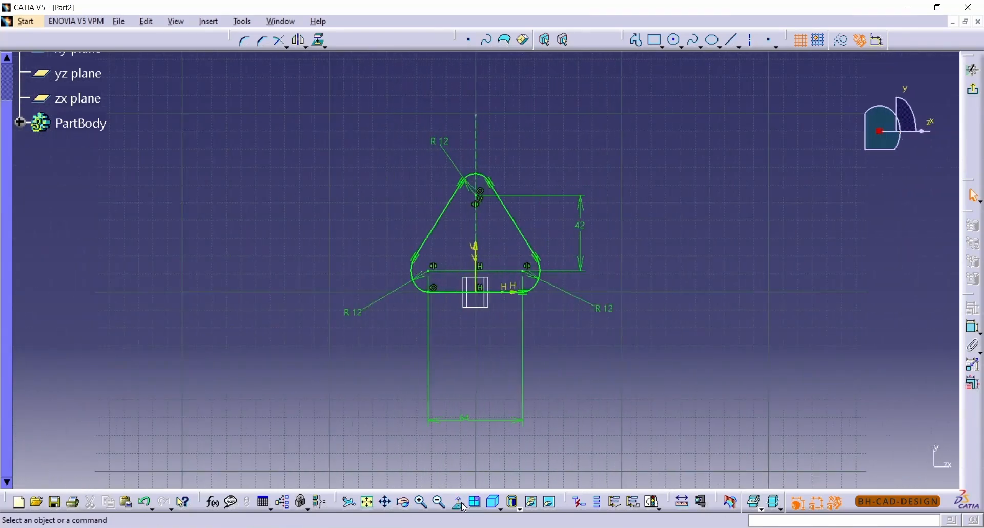
middle_drag(533, 313, 538, 246)
middle_drag(608, 191, 614, 251)
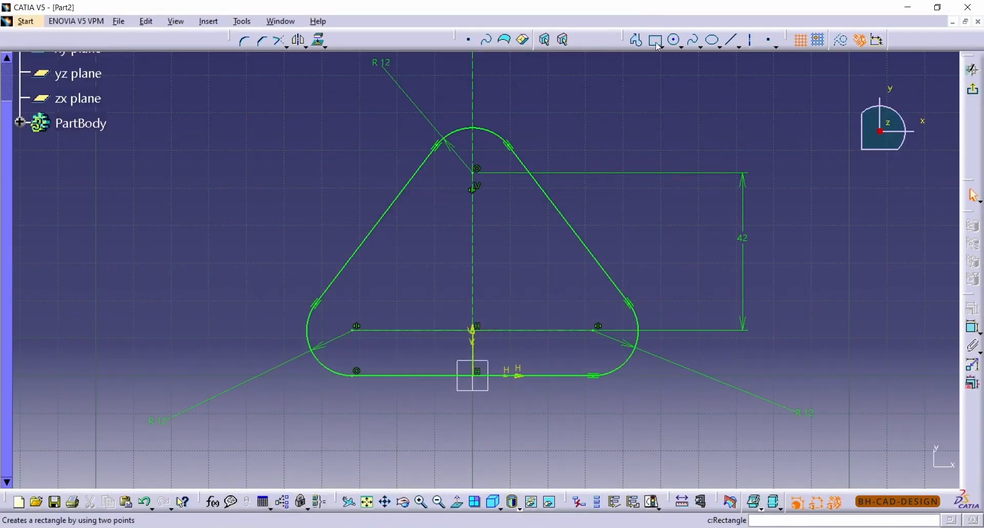
click(684, 45)
click(675, 41)
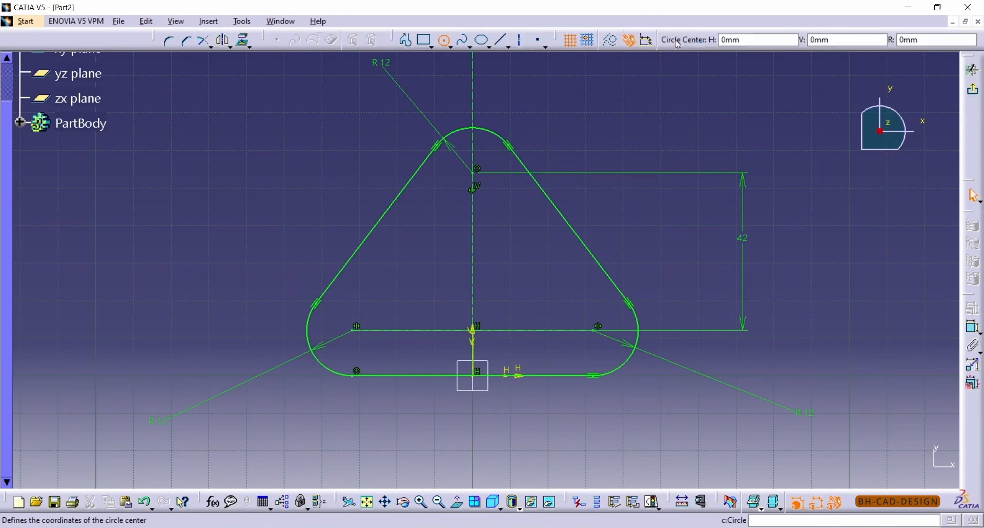
click(472, 173)
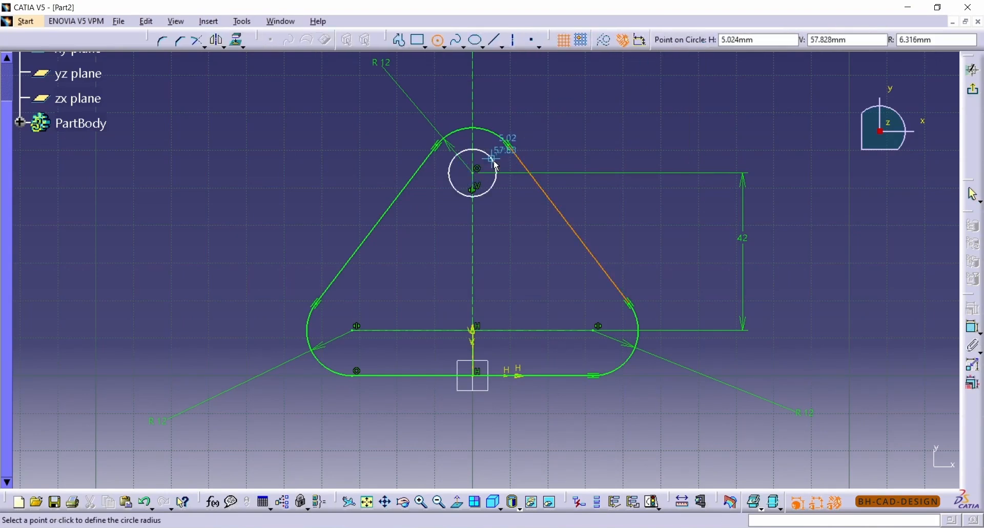
click(496, 157)
Draw circles centred on the lower corner arcs' centres, about 10.9 mm in diameter at the right and about 17.4 mm at the left.
click(674, 39)
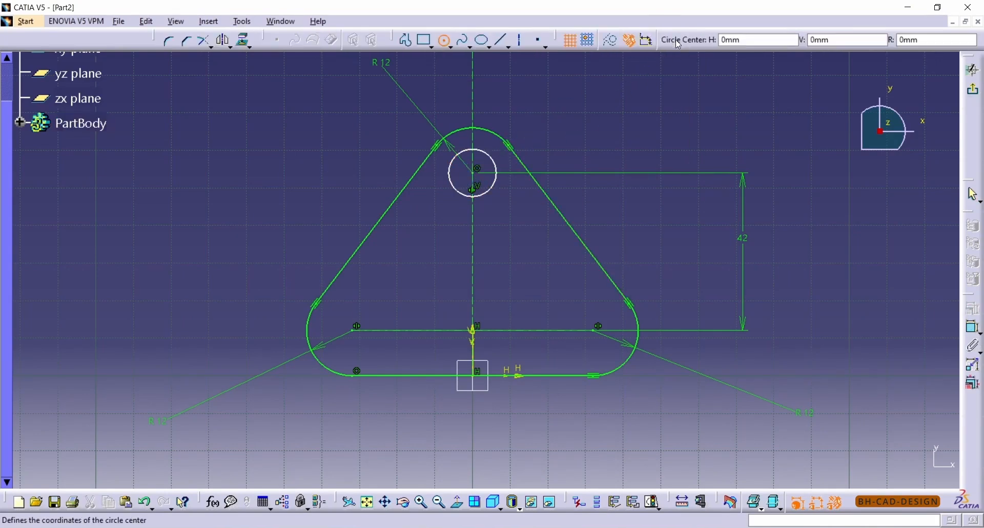
click(593, 331)
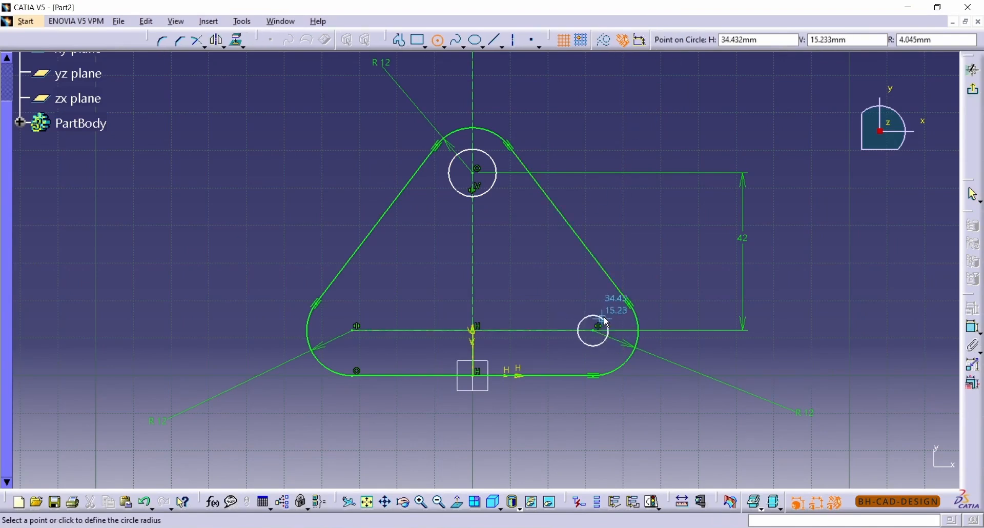
click(614, 324)
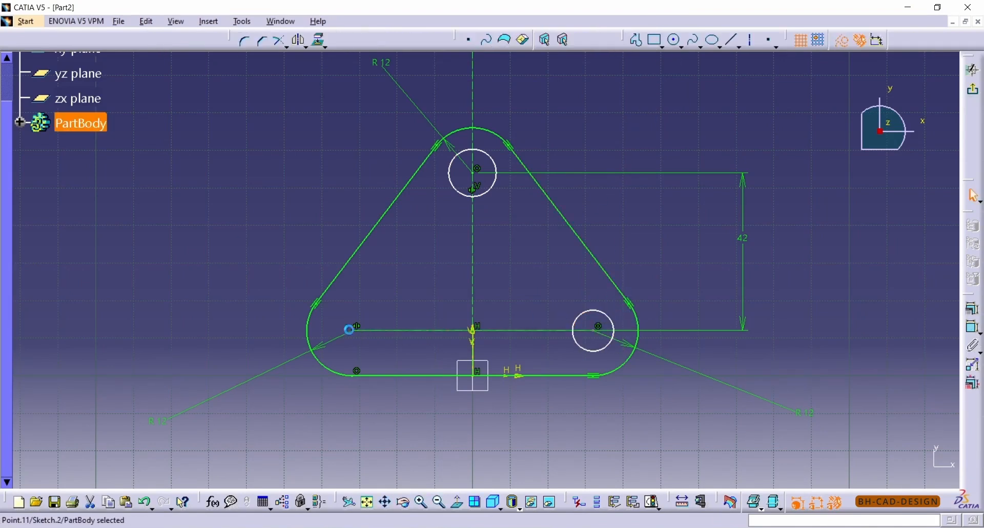
click(674, 40)
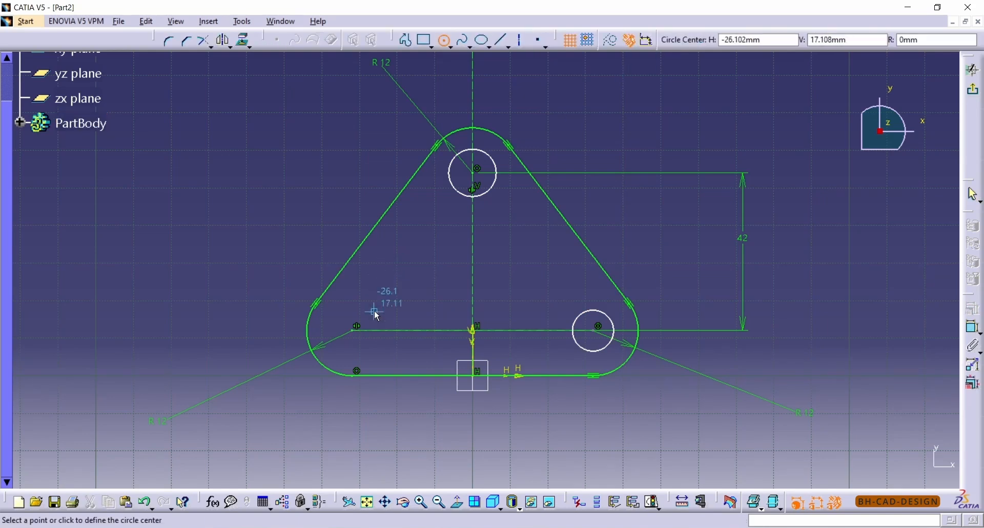
click(352, 330)
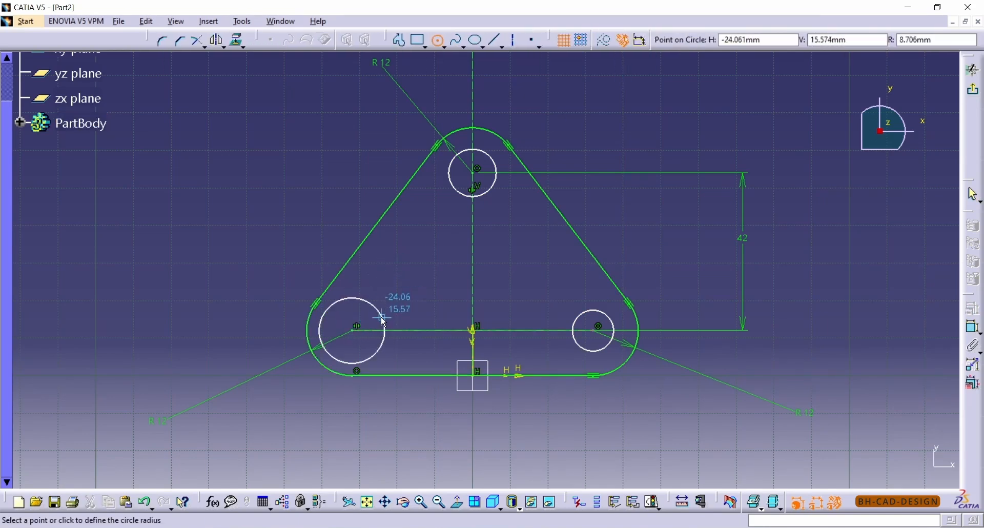
click(384, 320)
click(281, 167)
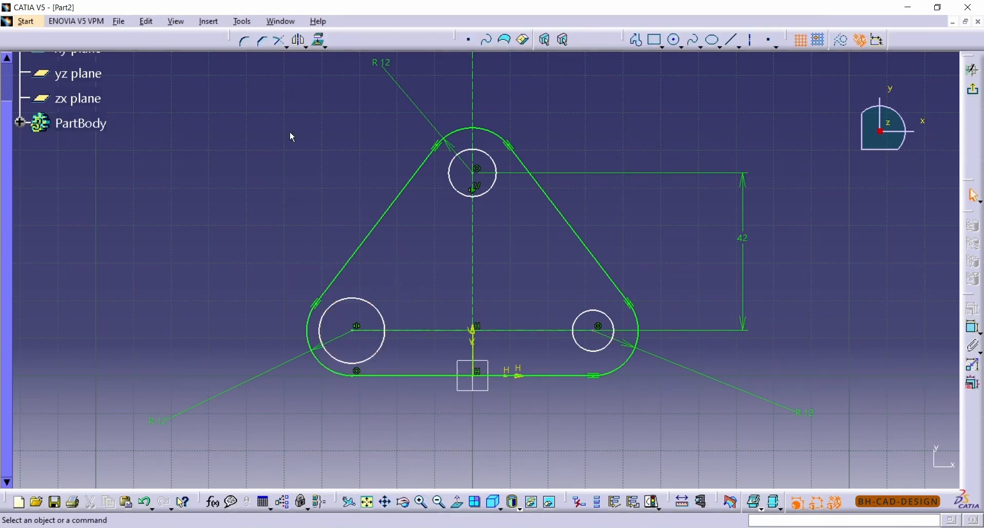
Dimension the top circle's diameter and set it to 10 mm.
click(972, 326)
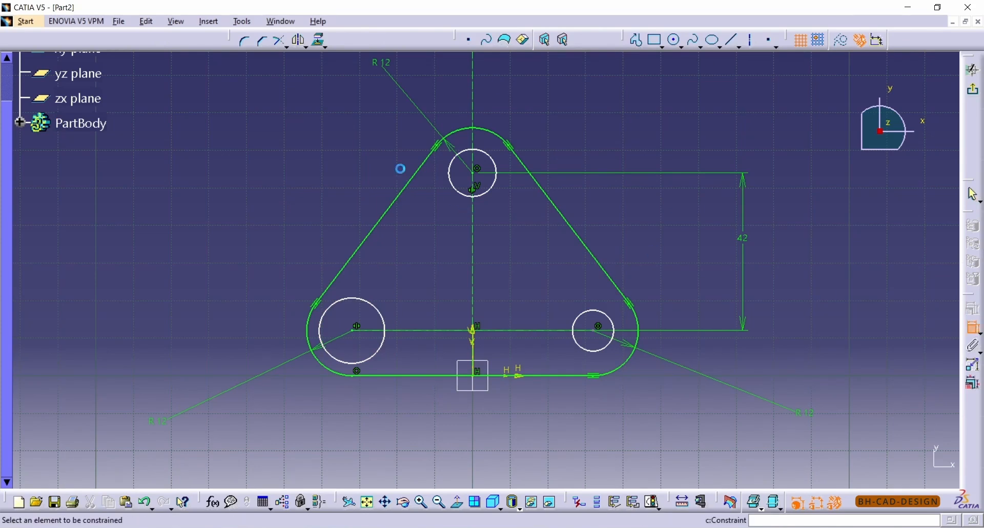
click(467, 194)
click(337, 189)
double_click(339, 195)
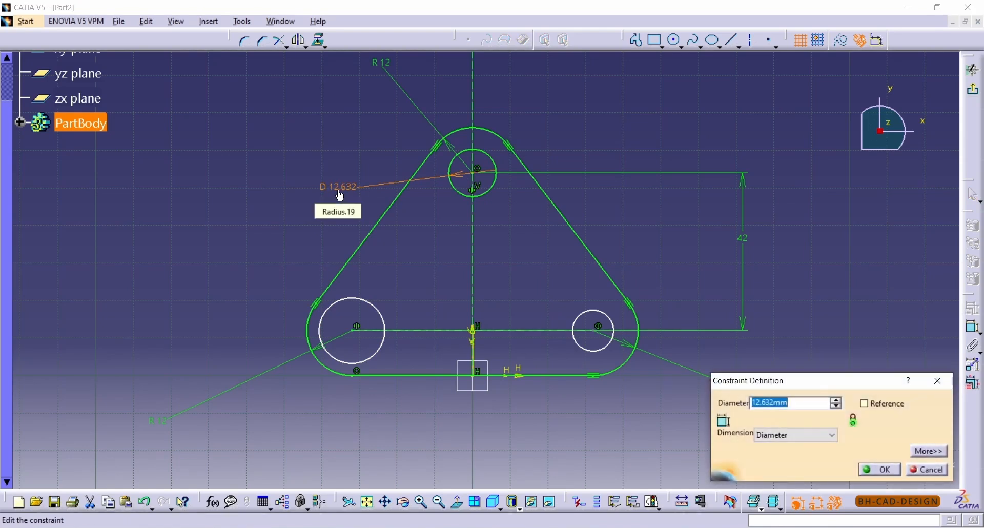
key(Return)
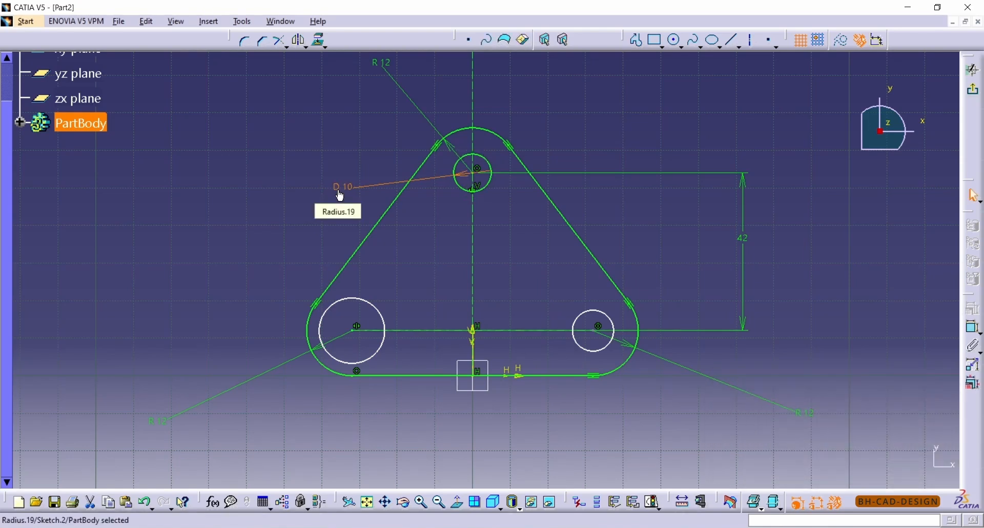
click(531, 199)
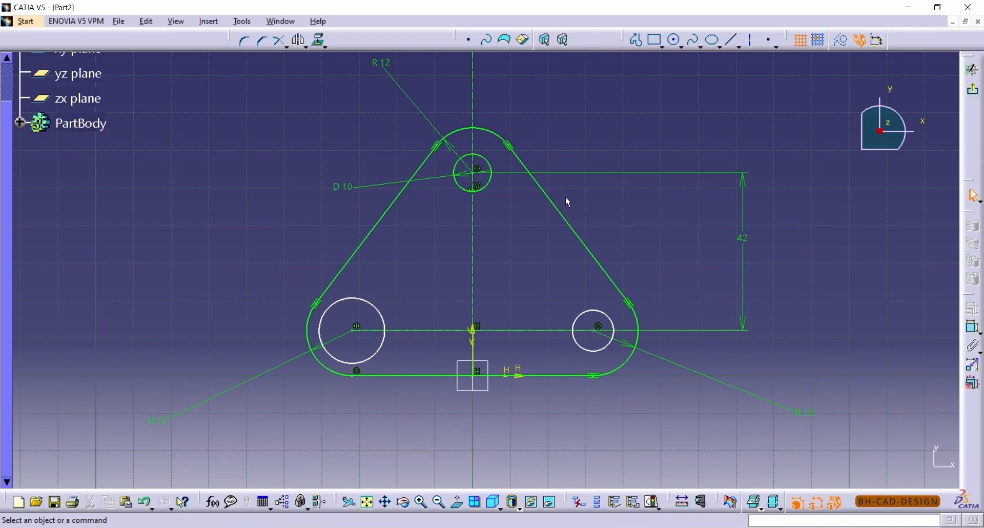
Dimension the lower right circle's diameter and set it to 10 mm.
click(972, 327)
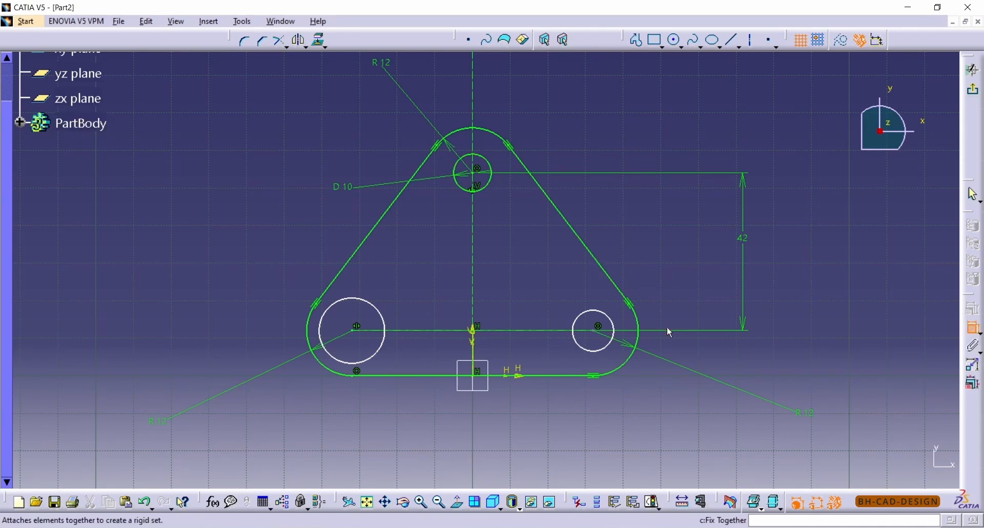
click(608, 325)
click(739, 347)
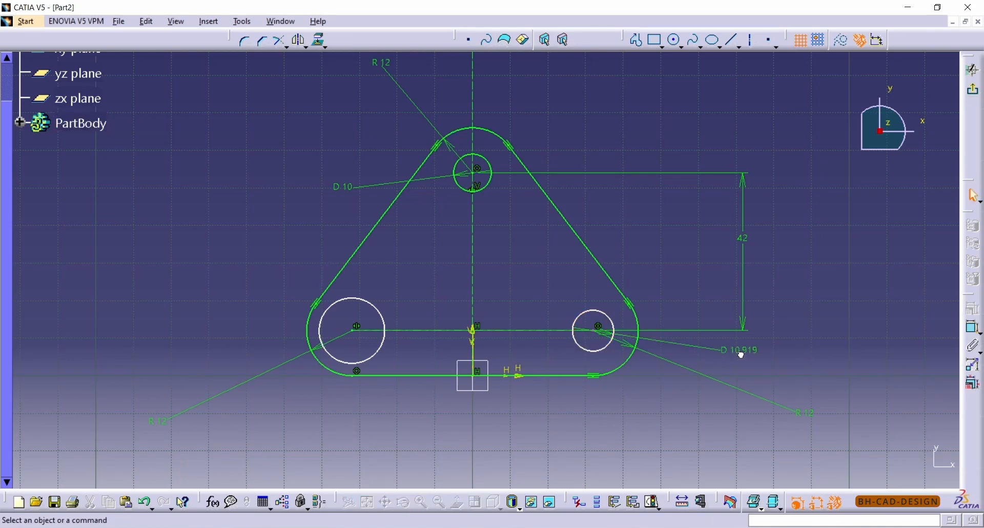
text(1)
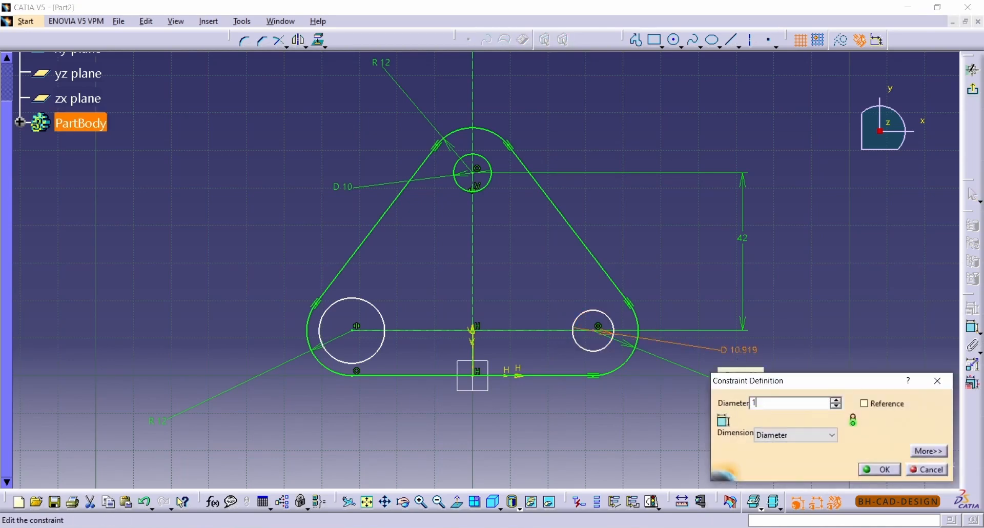
text(0)
key(Return)
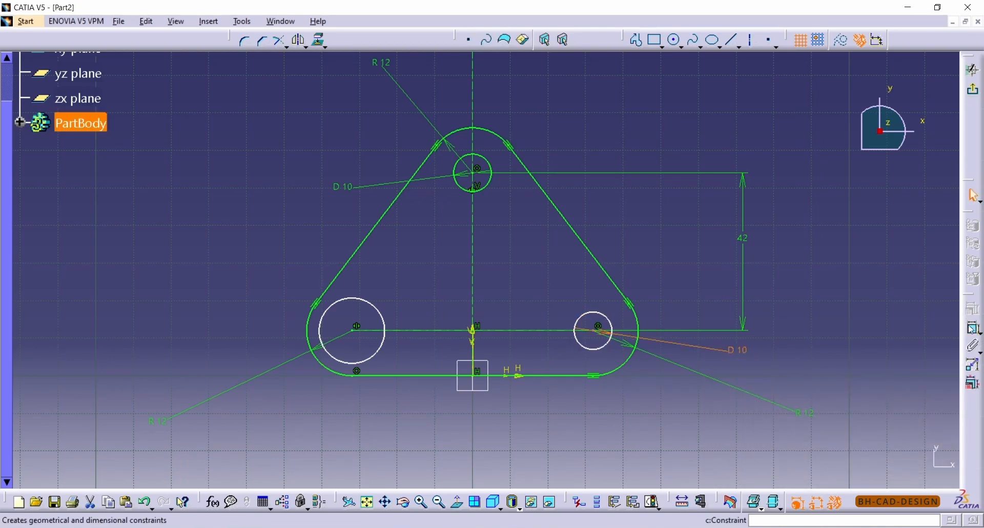
Dimension the lower left circle's diameter and set it to 10 mm.
click(972, 328)
click(377, 352)
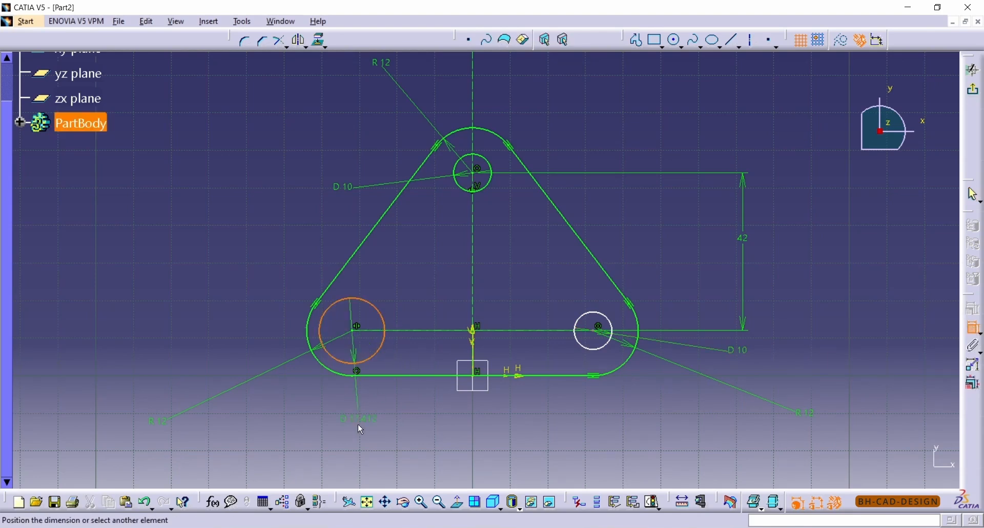
click(351, 446)
double_click(352, 444)
text(10)
key(Return)
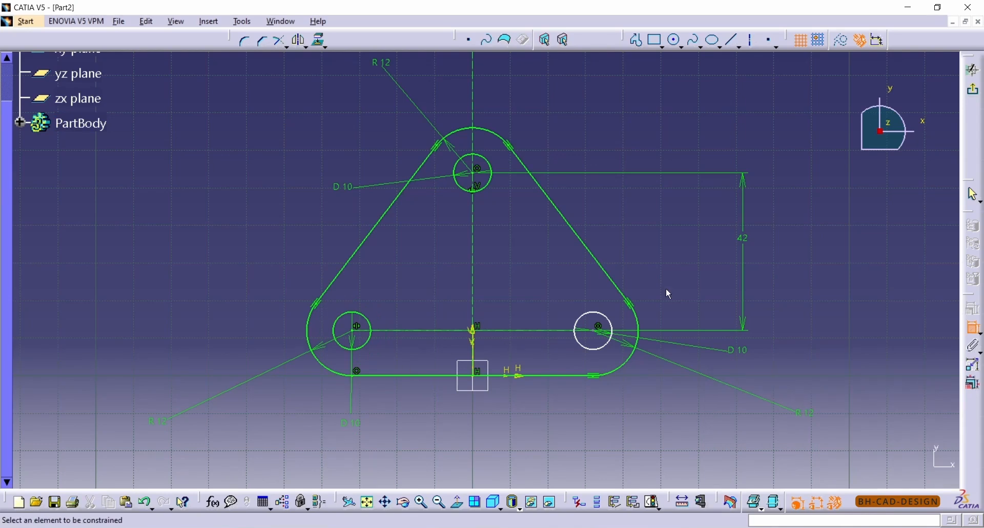
Pull the lower right circle aside and make its centre coincident with the lower right corner arc's centre.
ctrl+middle_drag(595, 354, 594, 321)
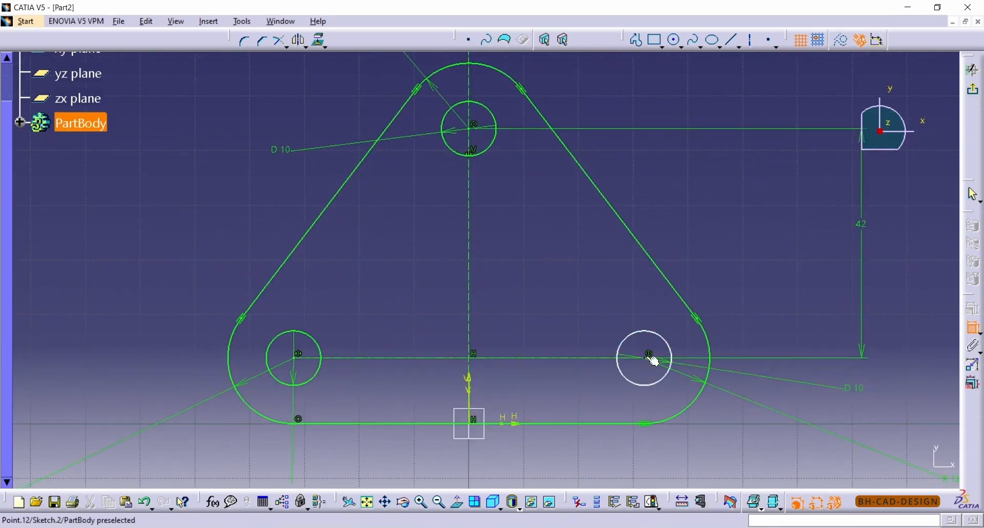
click(645, 366)
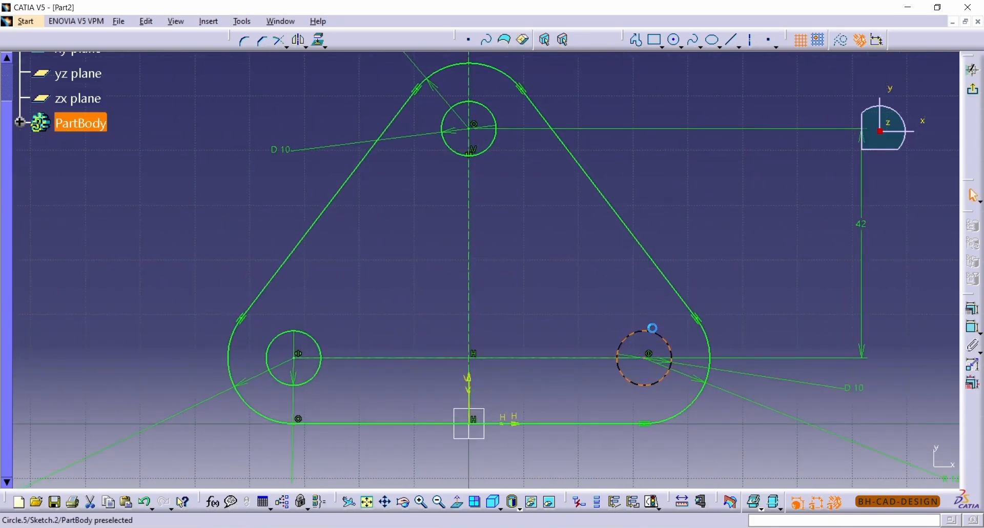
mouse_move(663, 309)
mouse_down()
mouse_move(690, 313)
mouse_move(663, 310)
mouse_move(679, 309)
mouse_up()
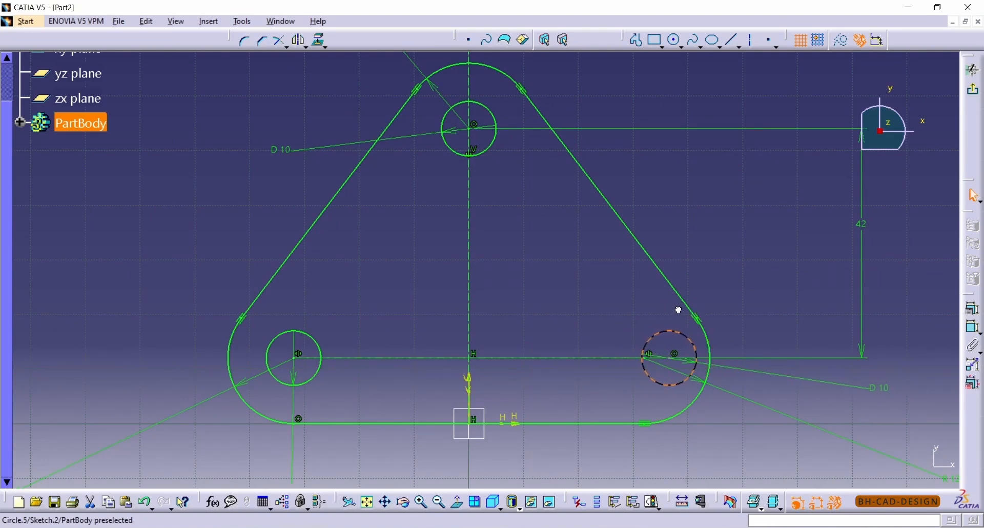
drag(670, 369, 671, 359)
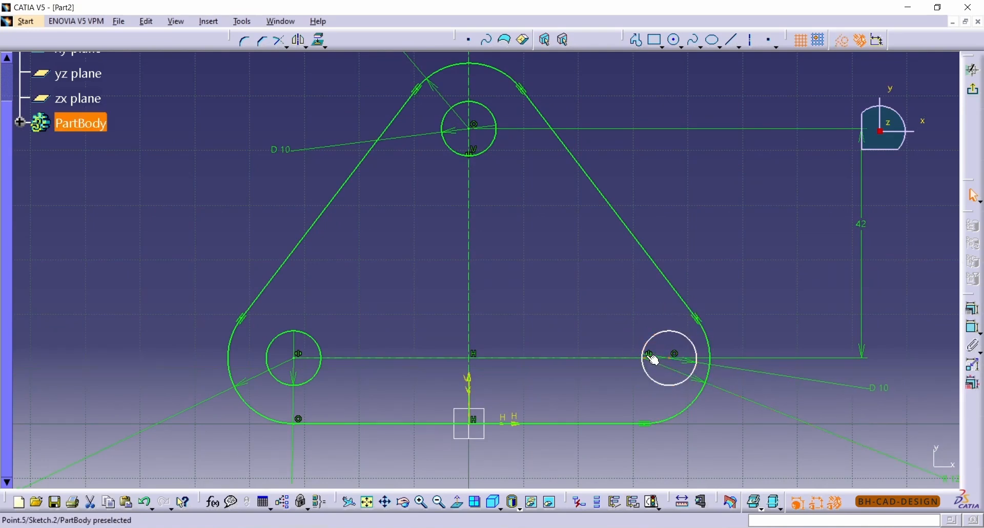
ctrl+click(652, 363)
click(973, 308)
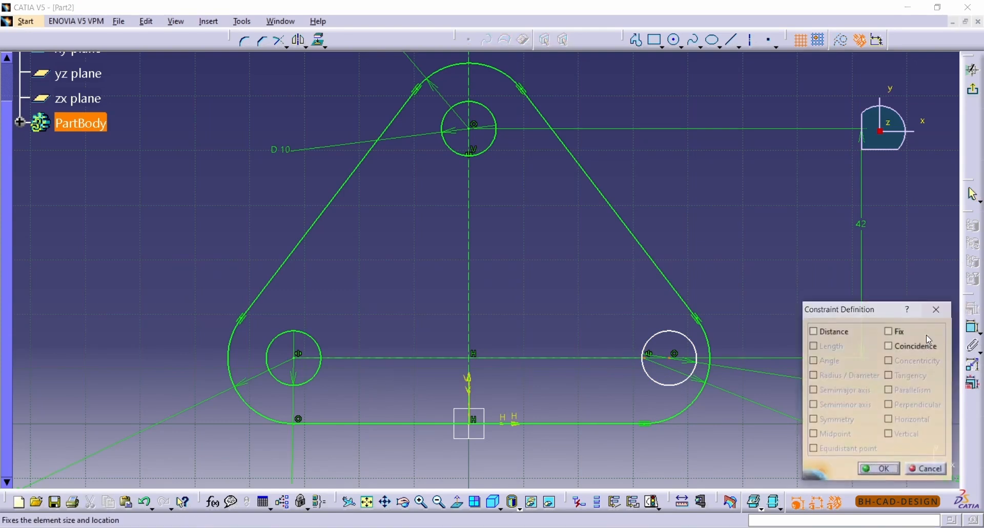
click(889, 346)
click(879, 469)
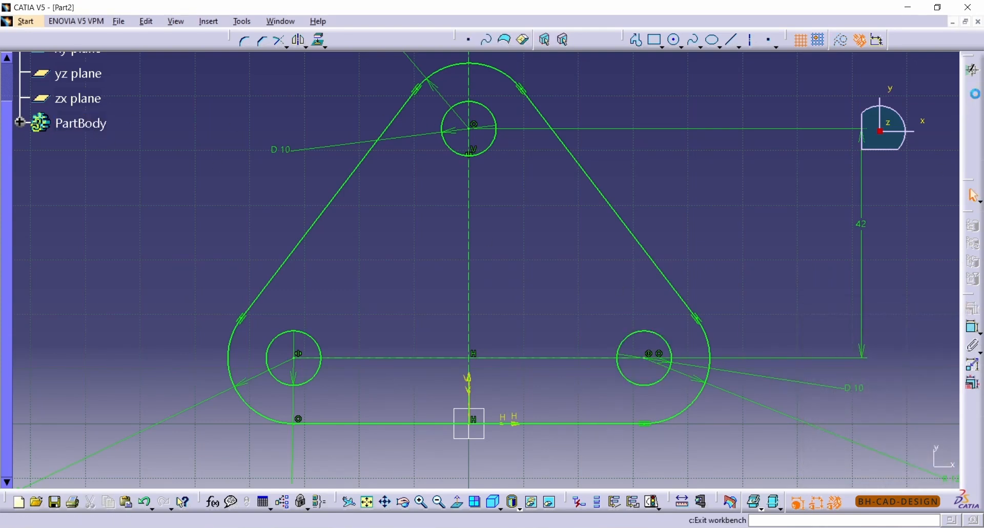
Exit the sketch and pad the triangular profile with its three holes to a length of 10 mm.
click(973, 69)
click(973, 227)
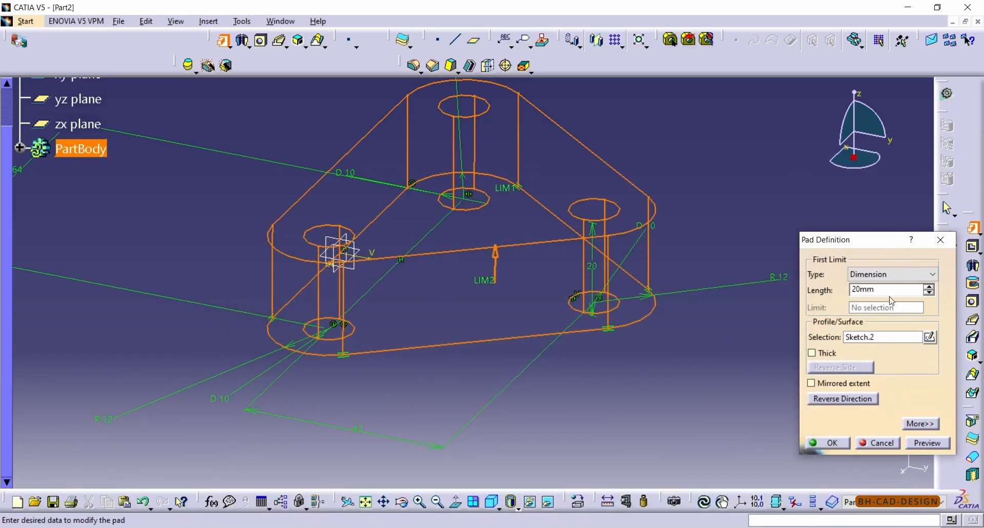
key(Return)
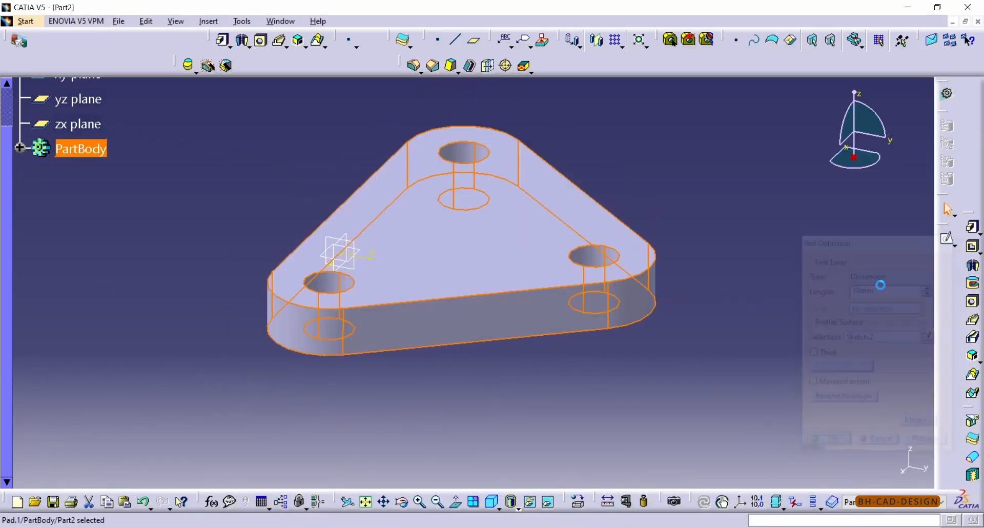
Start a sketch on the plate's long flat side face and consult the reference drawing for the upright's dimensions.
middle_drag(510, 395, 323, 204)
click(541, 322)
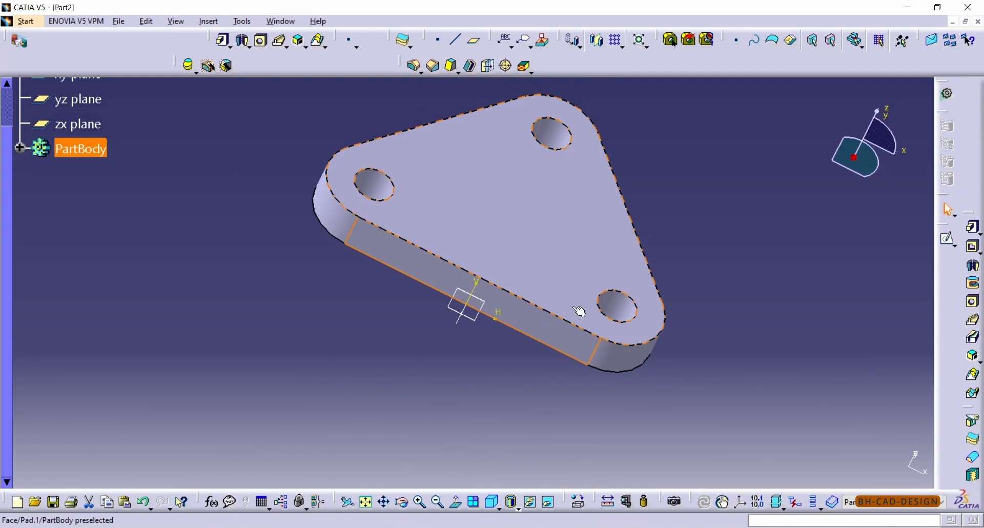
click(949, 239)
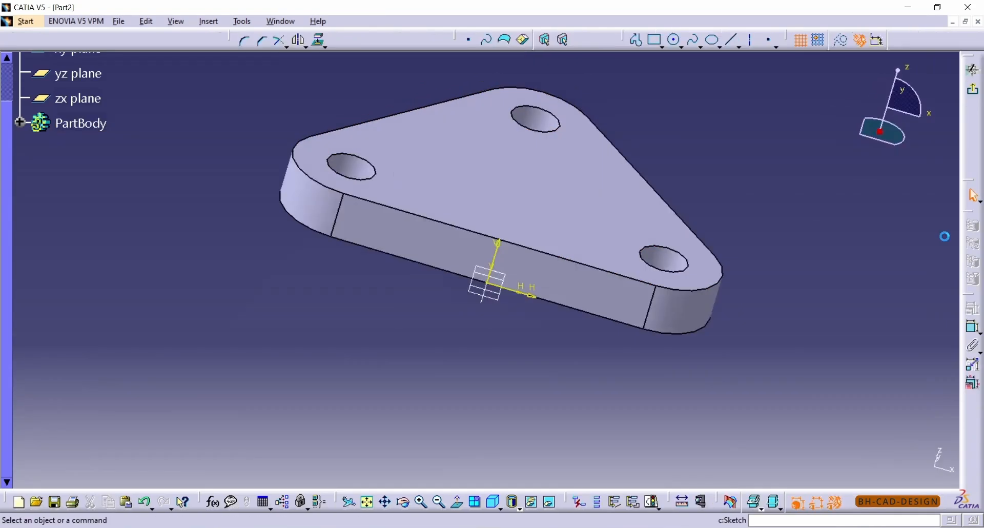
key(alt+Tab)
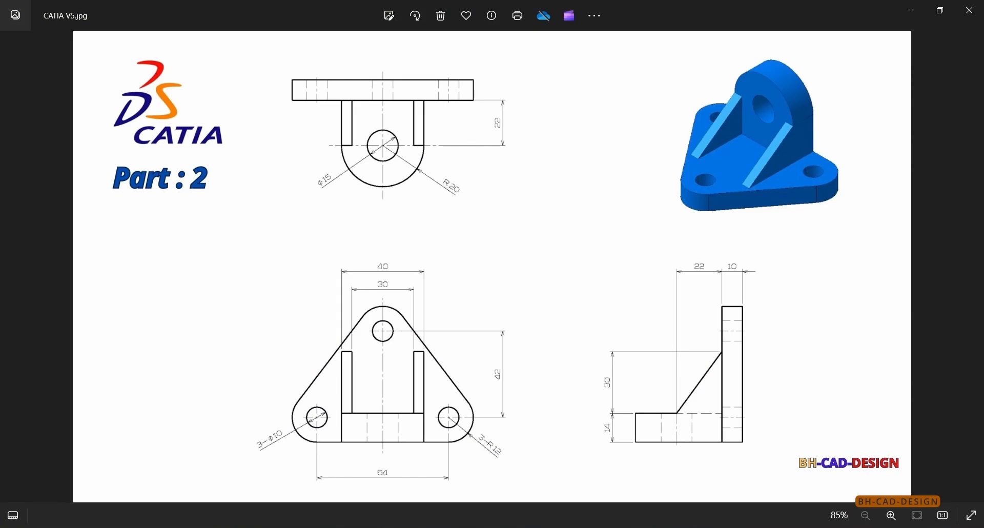
key(alt+Tab)
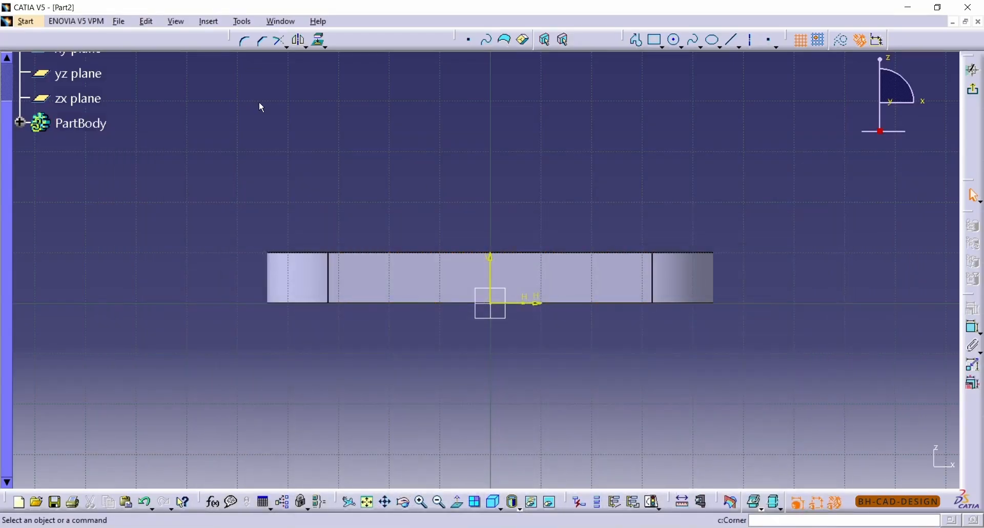
Sketch a closed arch profile on the plate's upper edge, with vertical sides about 23 mm long and a tangent top arc of about 20 mm radius.
middle_drag(485, 215, 479, 263)
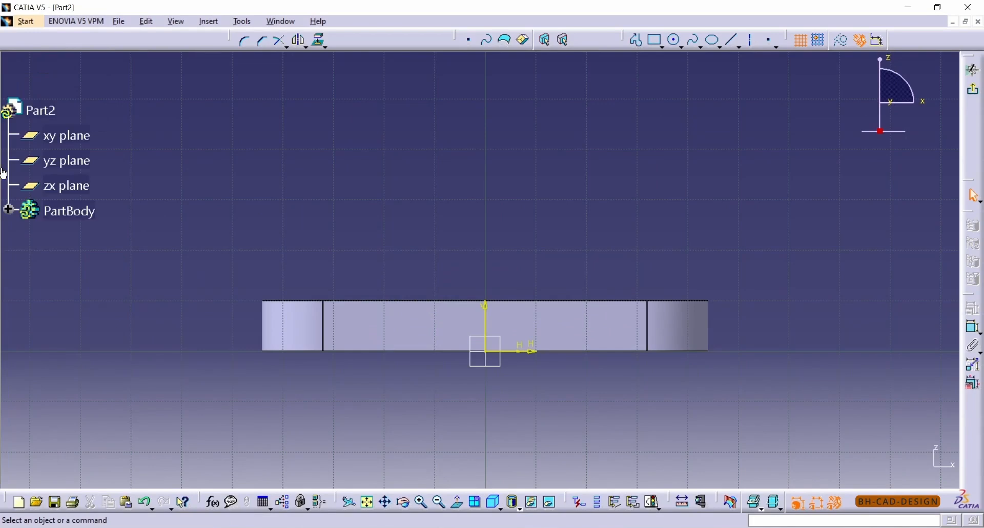
scroll(2, 167, up, 1)
scroll(2, 167, down, 2)
click(635, 40)
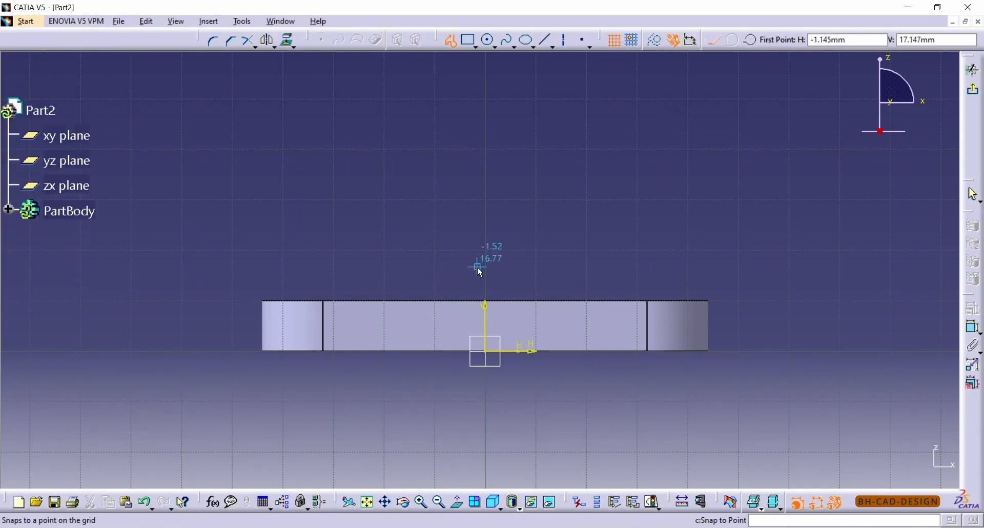
click(399, 300)
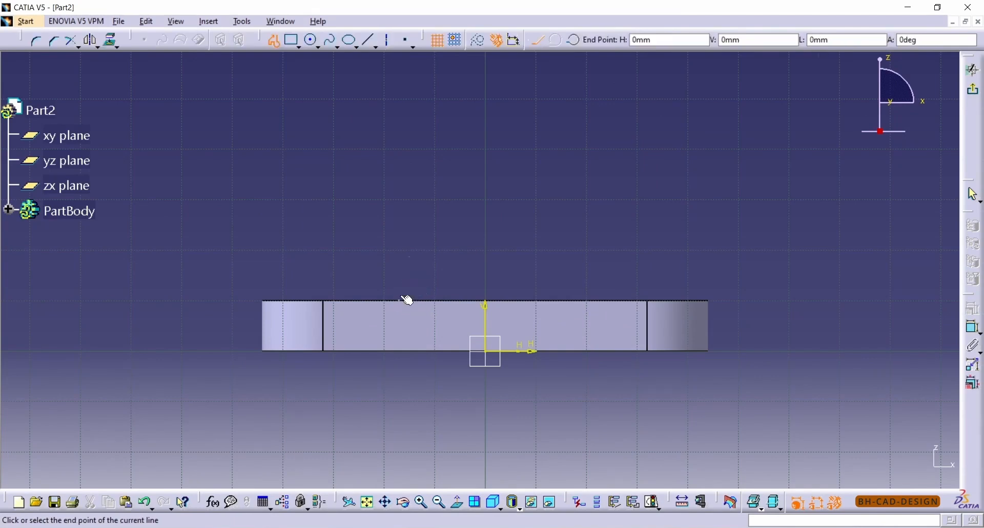
click(400, 181)
click(556, 40)
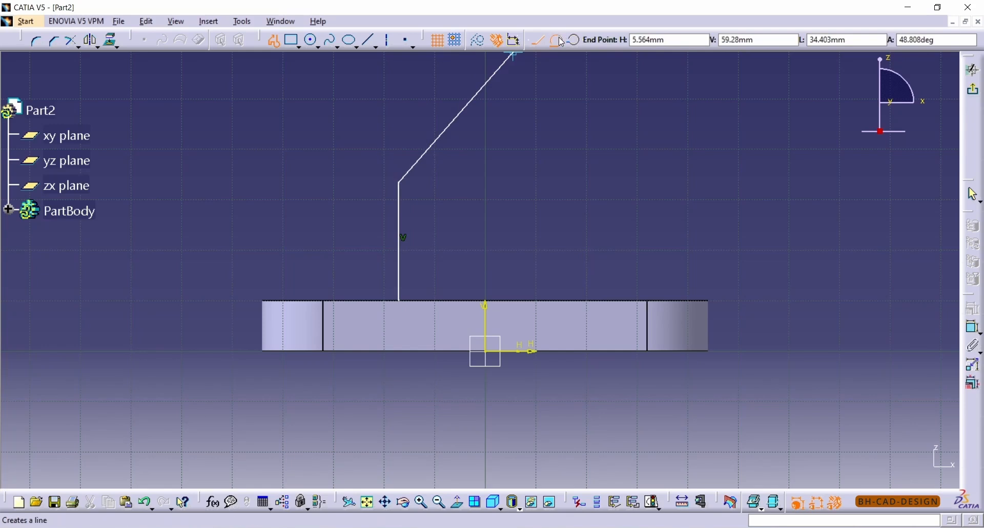
click(601, 182)
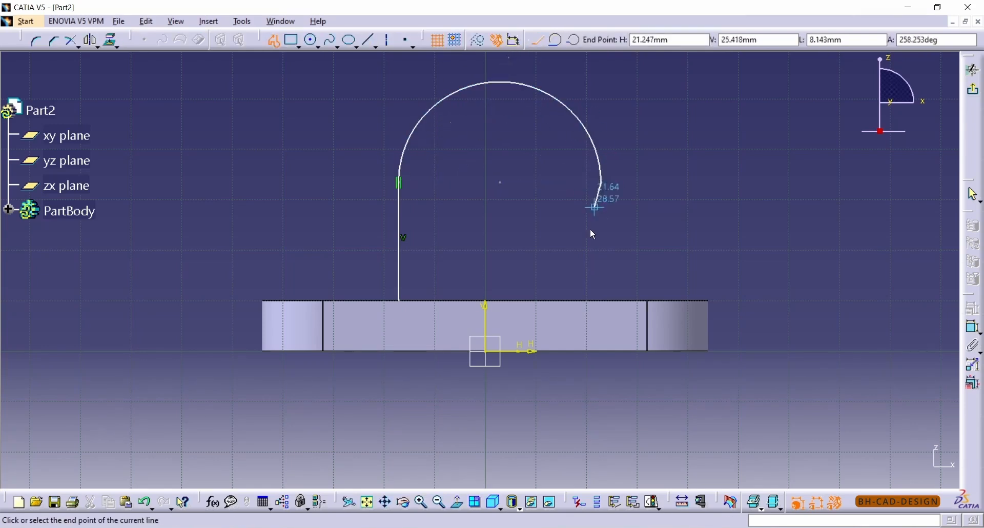
click(602, 304)
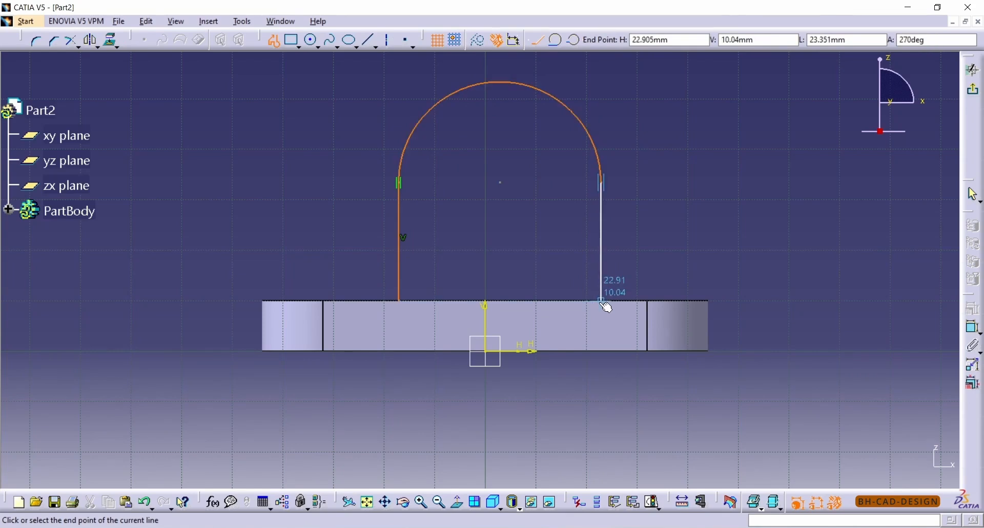
click(398, 301)
click(417, 265)
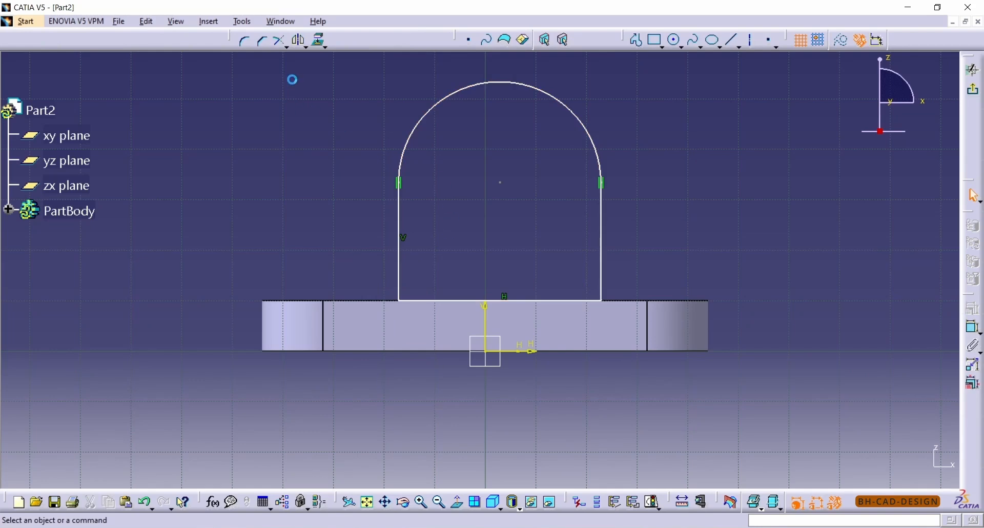
Draw a vertical axis up from the origin and make the arch profile's two vertical sides symmetric about it.
click(757, 46)
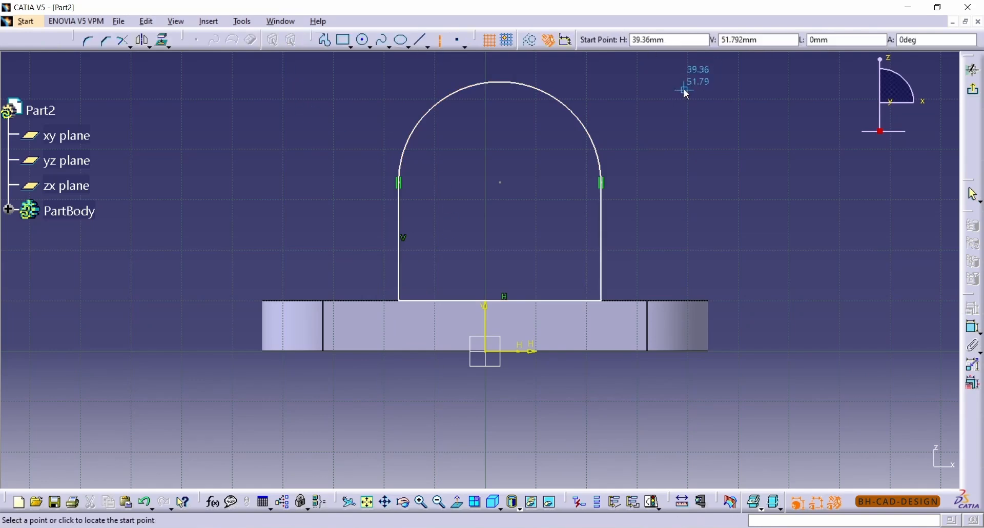
click(493, 356)
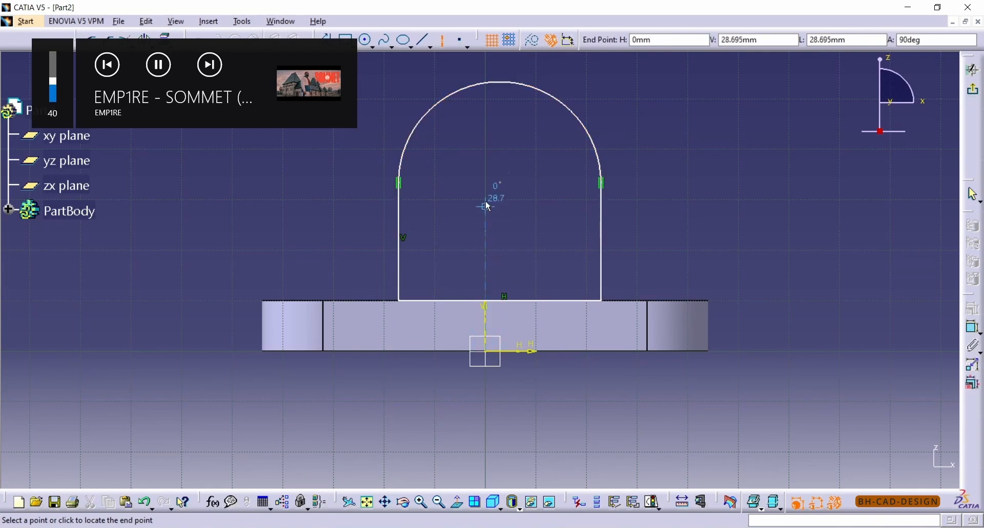
click(488, 134)
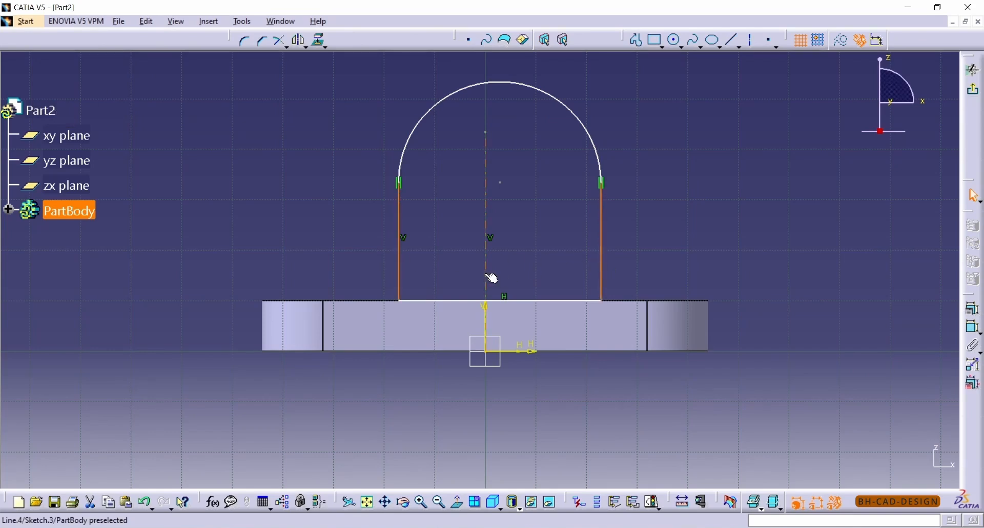
click(972, 308)
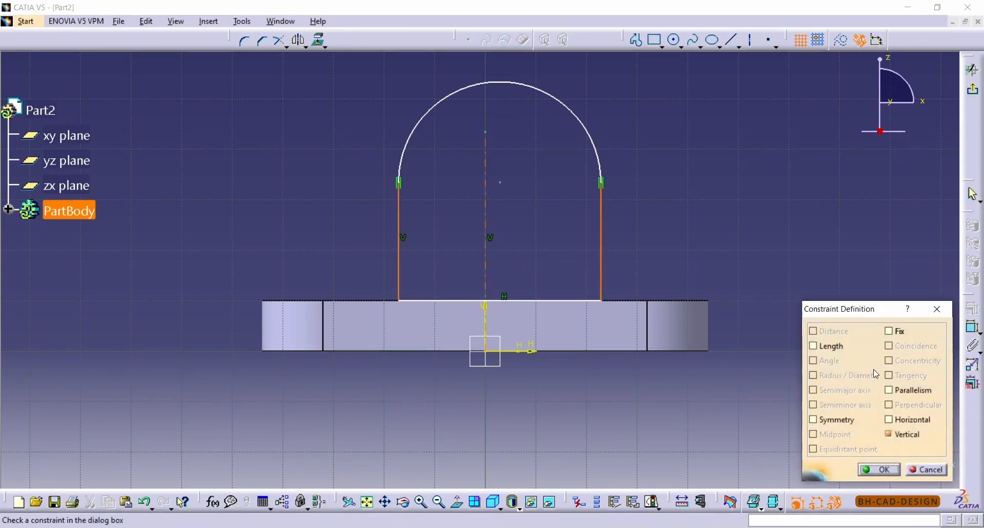
click(854, 419)
click(879, 469)
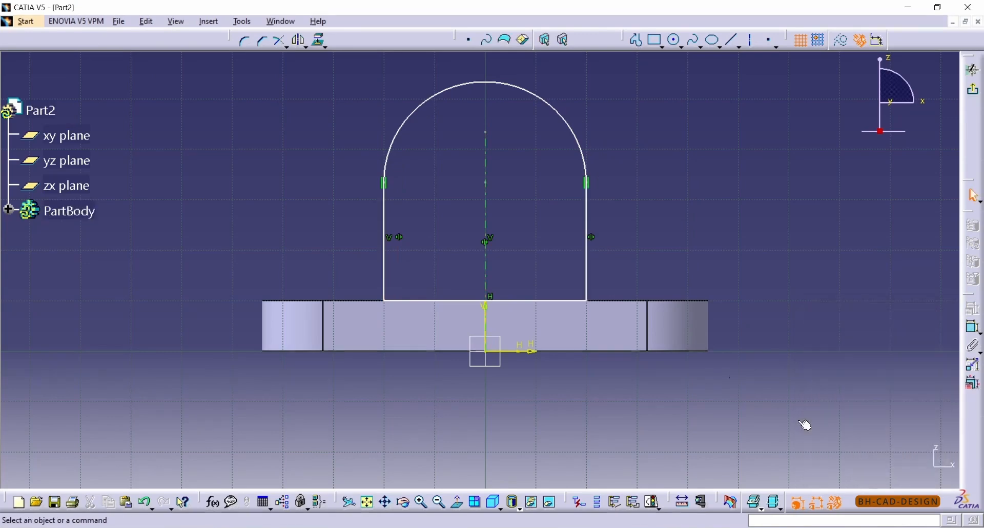
Check the reference drawing, then dimension the arch profile's right vertical side and set its length to 22 mm.
key(alt+Tab)
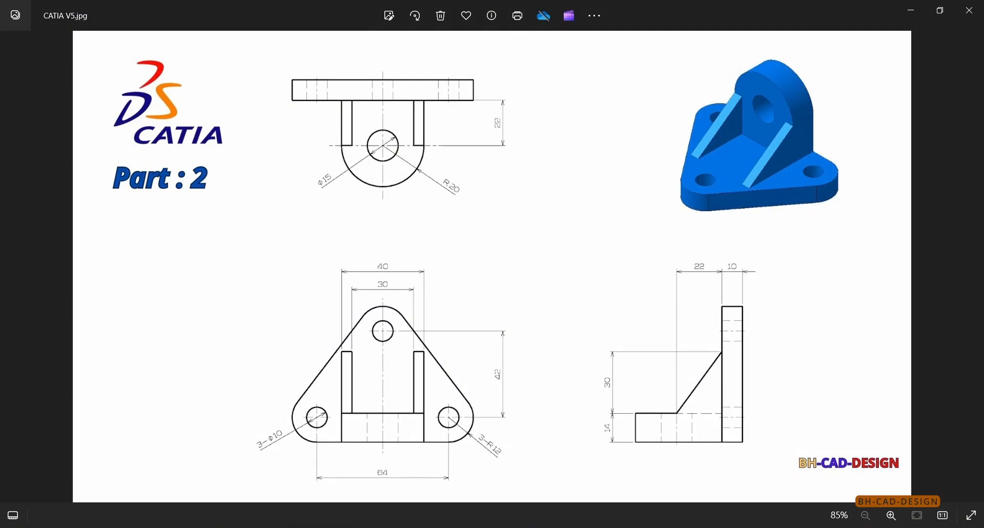
key(alt+Tab)
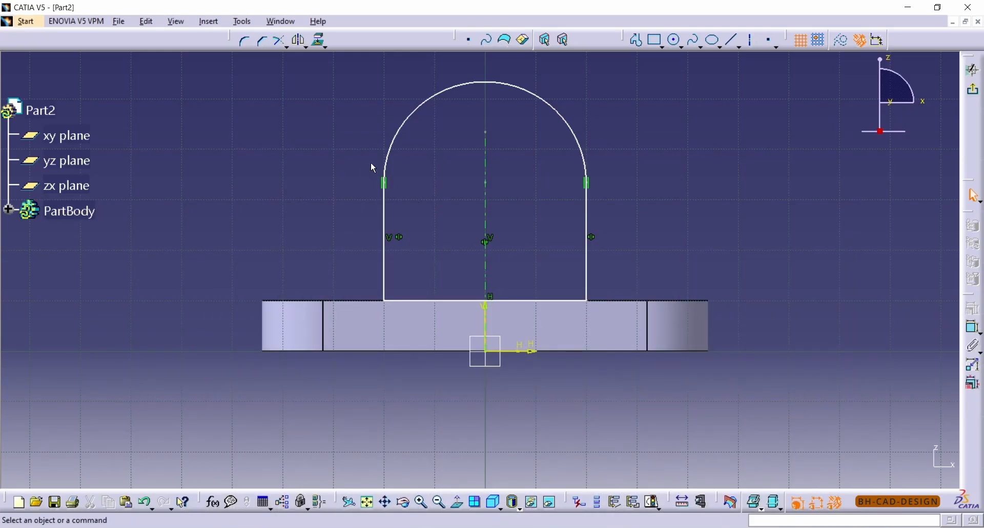
click(973, 328)
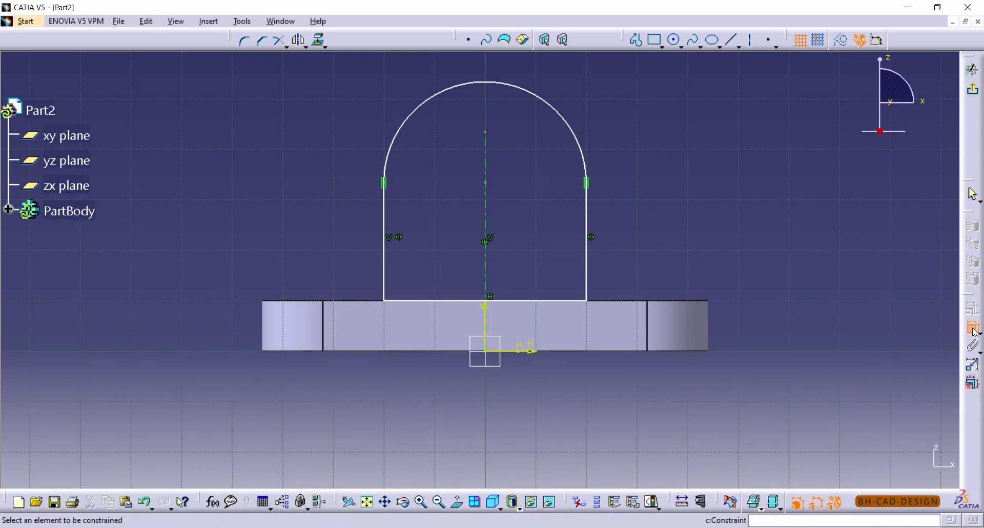
click(587, 263)
click(668, 255)
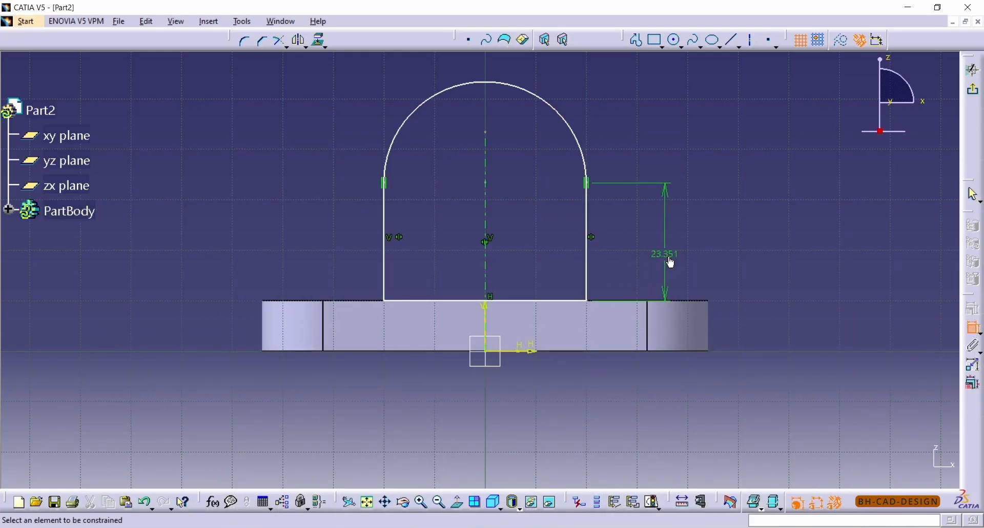
double_click(670, 258)
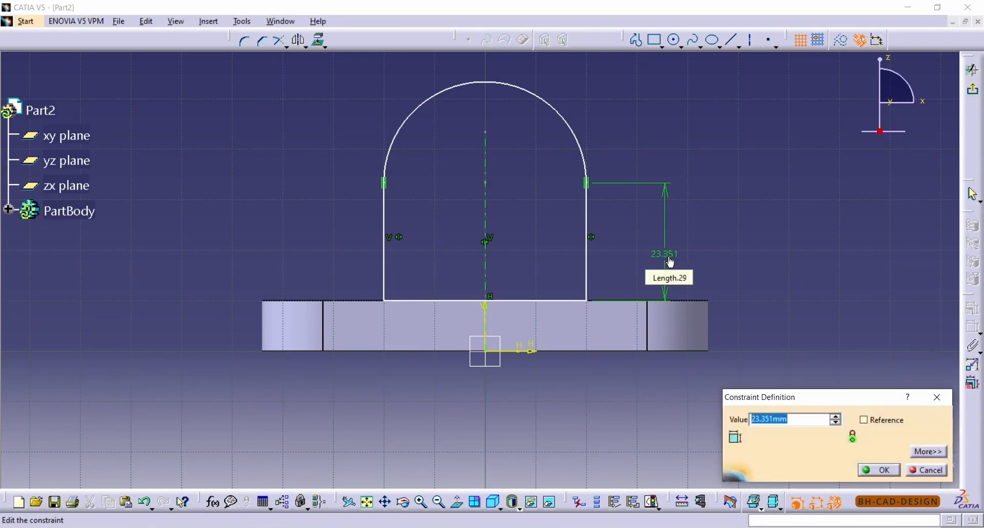
key(Return)
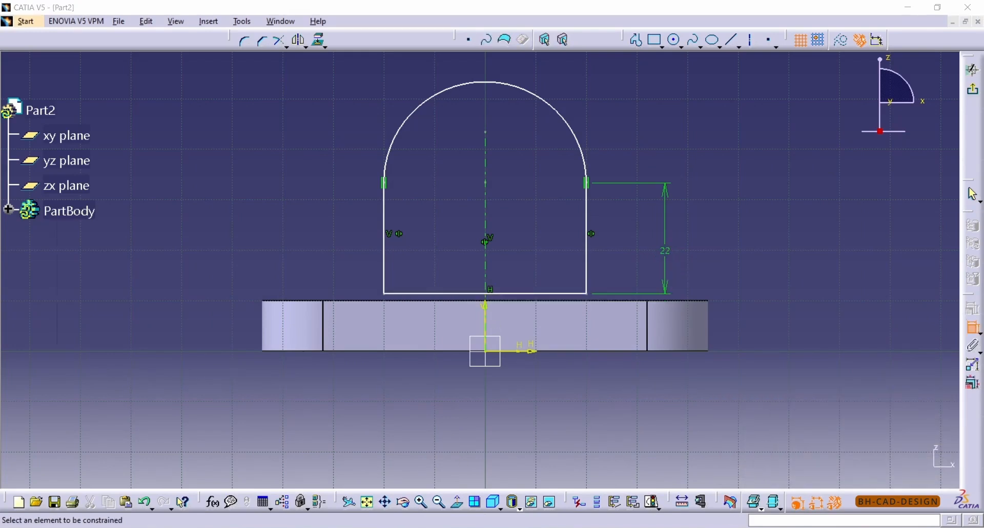
Recheck the reference drawing, then dimension the radius of the arch's top arc and set it to 20 mm.
key(alt+Tab)
key(alt+Tab)
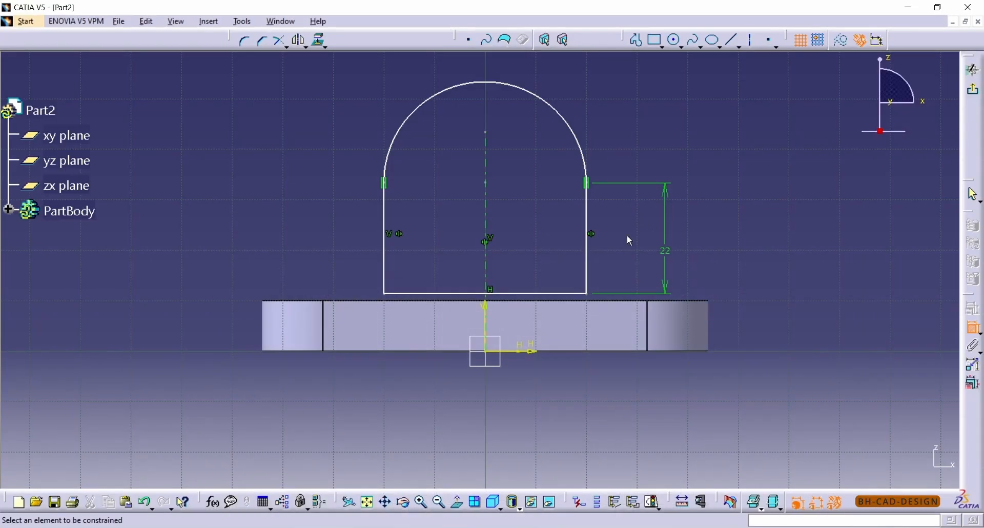
click(578, 138)
click(620, 92)
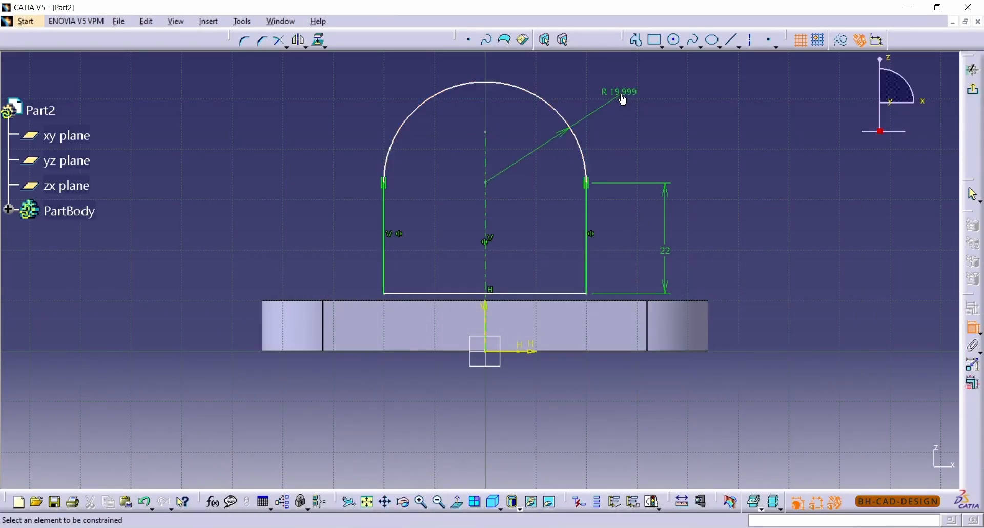
double_click(621, 95)
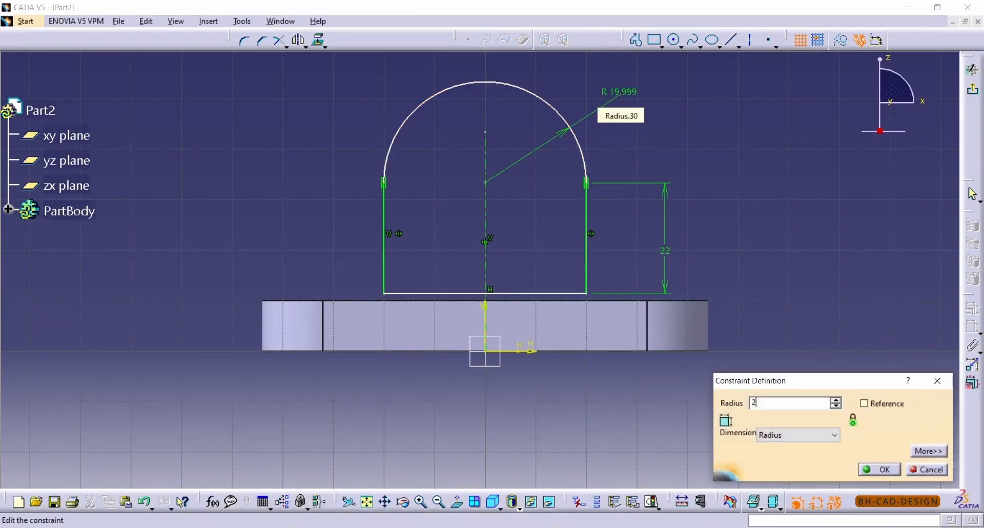
key(Return)
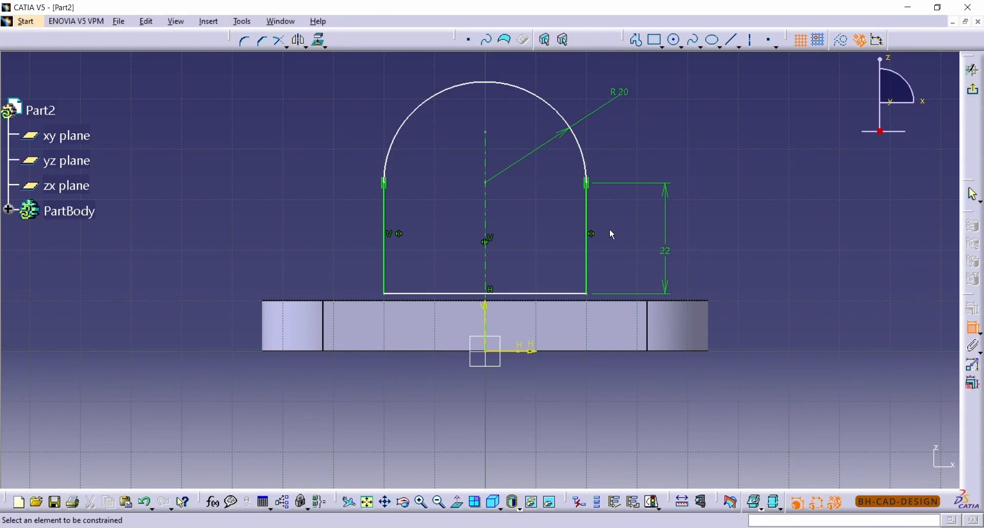
Make the arch profile's base line coincident with the upper edge of the plate.
click(538, 294)
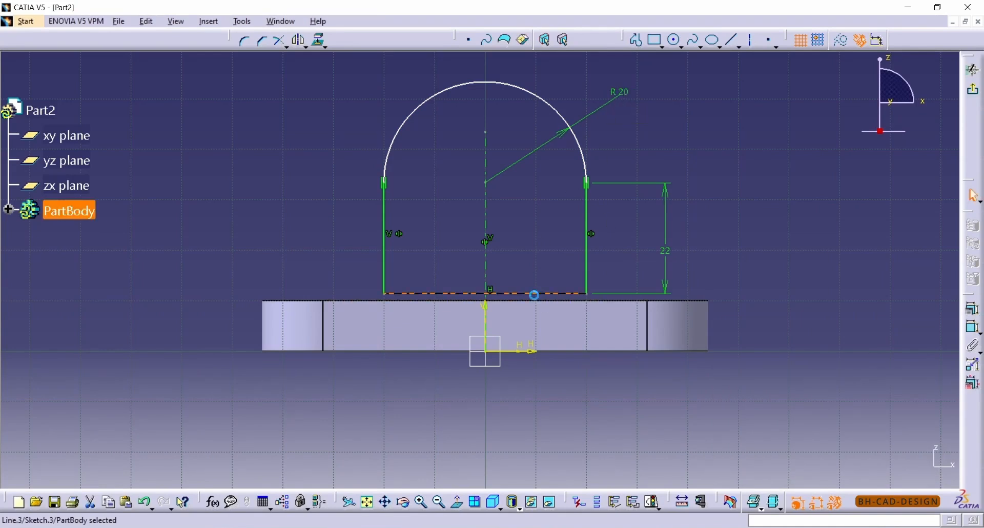
ctrl+click(552, 305)
click(973, 309)
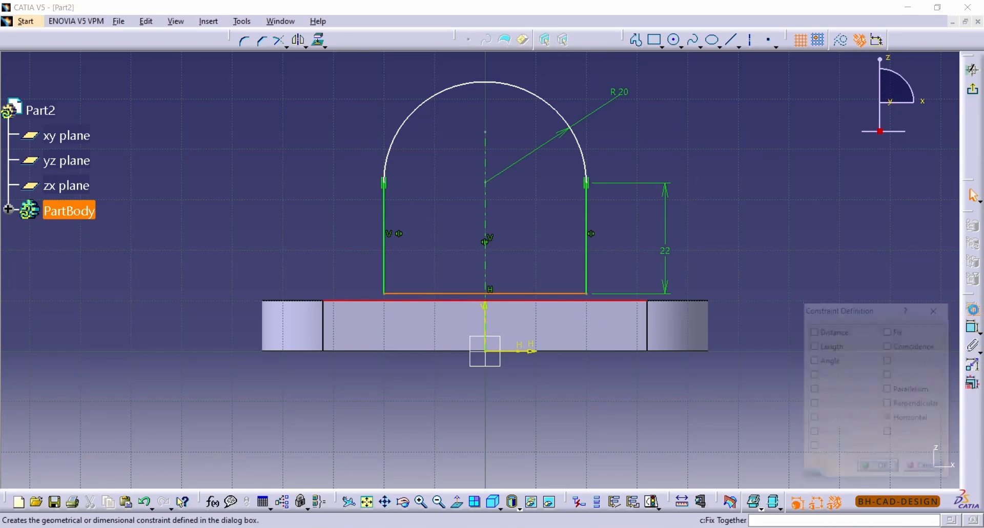
click(921, 345)
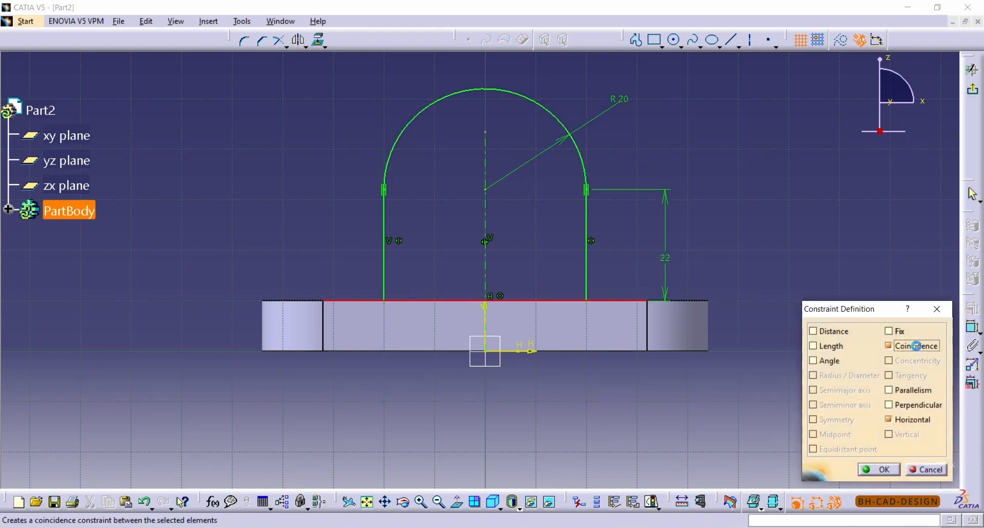
click(879, 470)
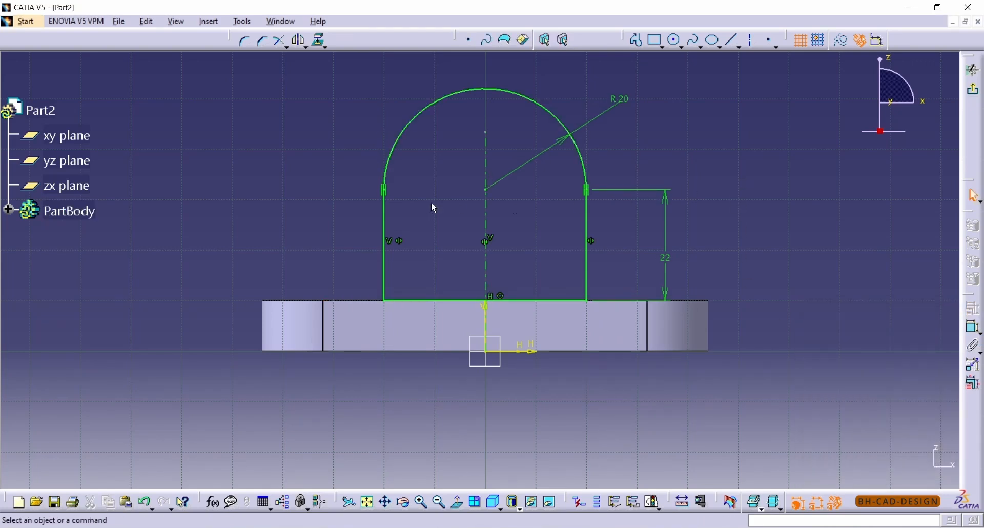
Check the reference drawing, then draw a circle about 25 mm in diameter centred on the arch's centre point.
key(alt+Tab)
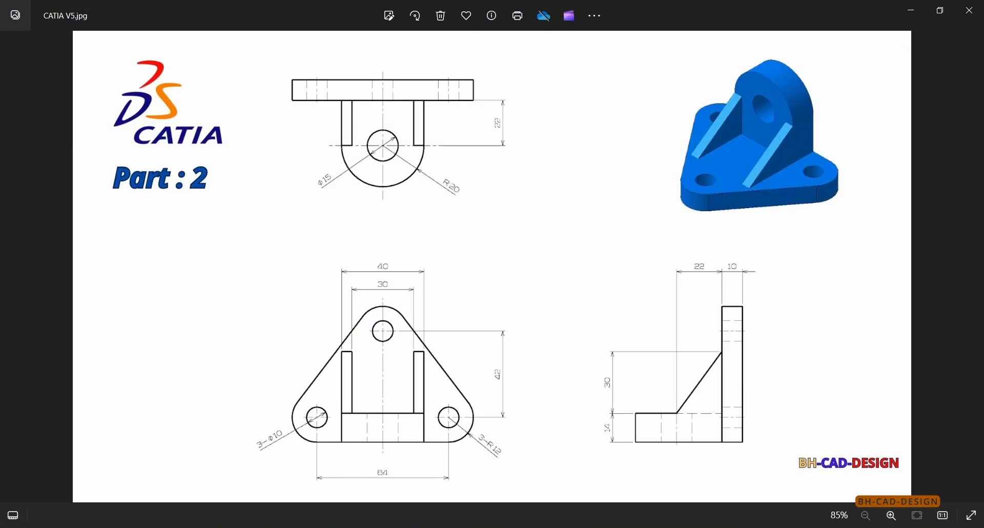
key(alt+Tab)
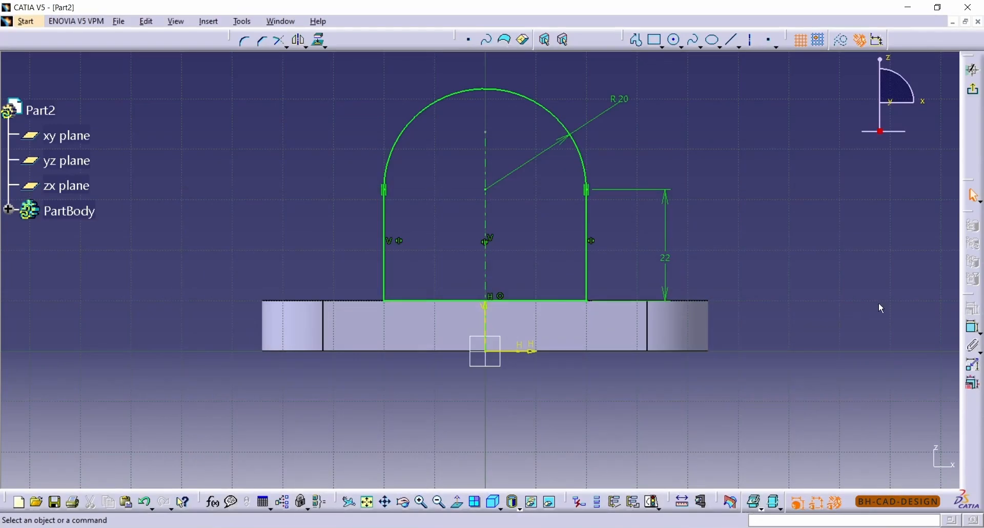
click(674, 40)
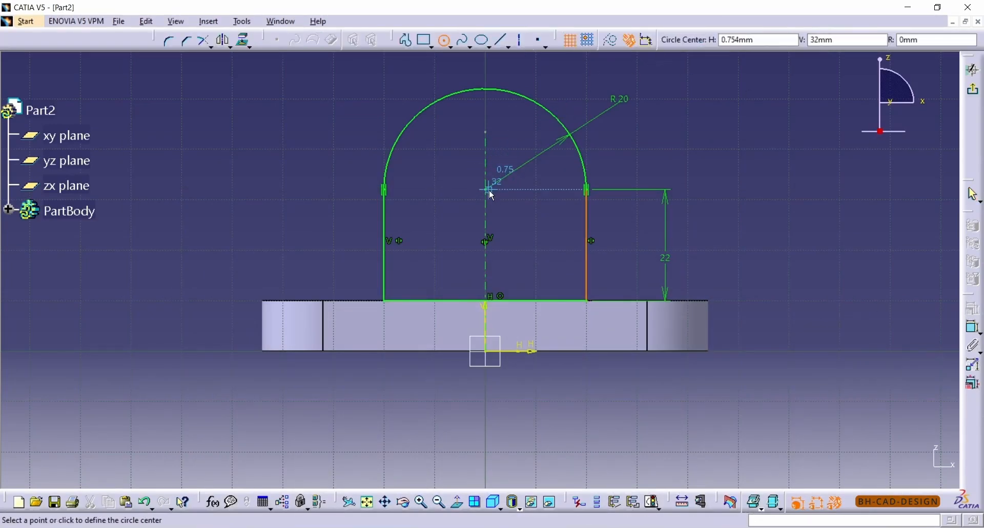
click(485, 189)
click(530, 145)
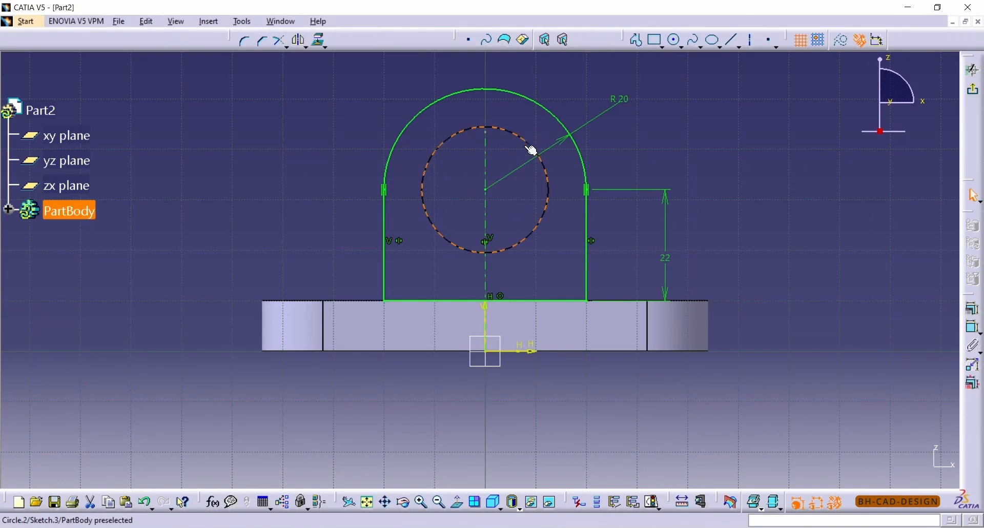
Dimension the diameter of the circle inside the arch profile and set it to 15 mm.
click(972, 307)
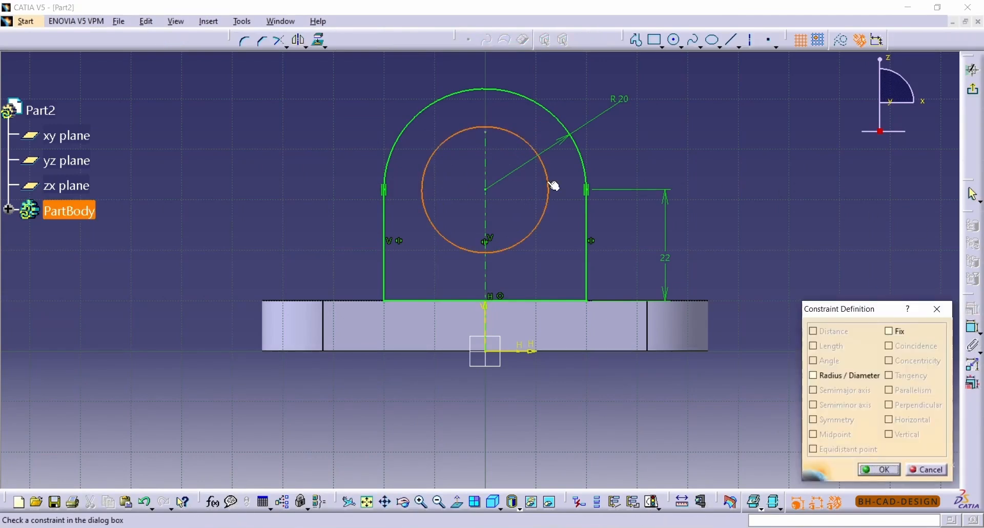
click(972, 327)
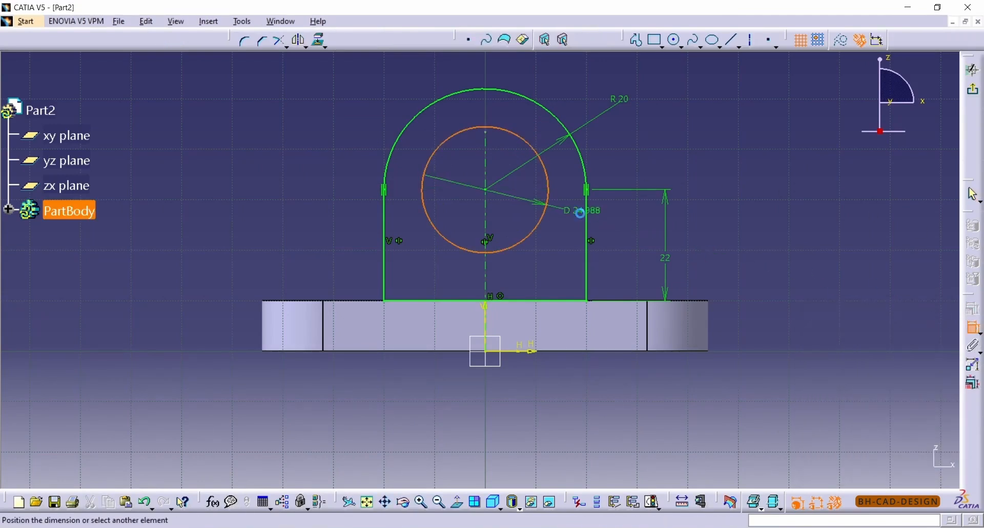
click(664, 137)
click(665, 139)
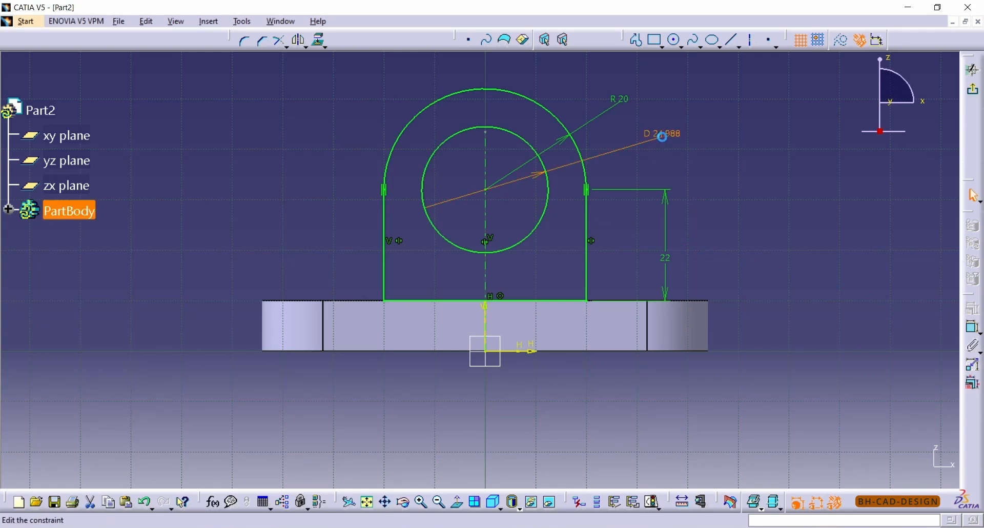
double_click(664, 143)
key(Return)
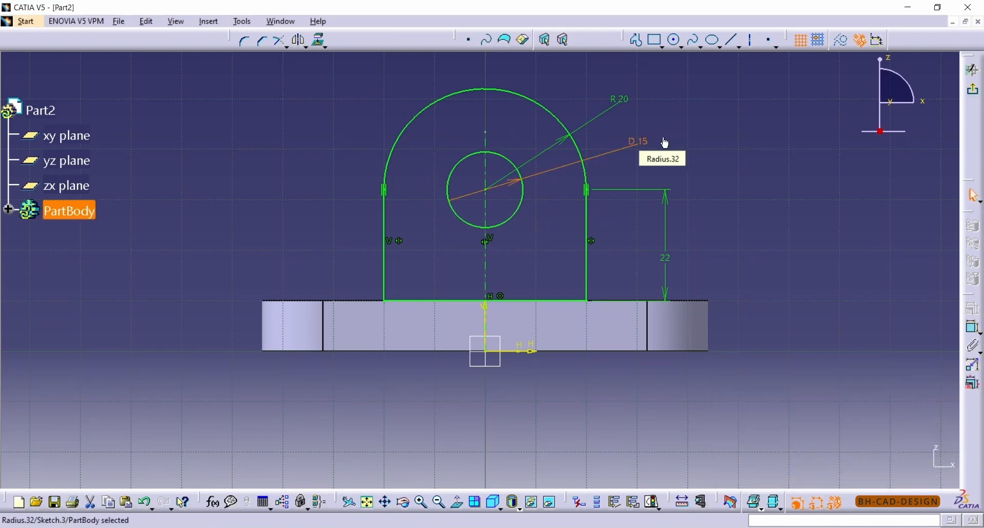
click(725, 154)
Finish the arch sketch and pad it 14 mm in the reversed direction, over the plate.
click(972, 90)
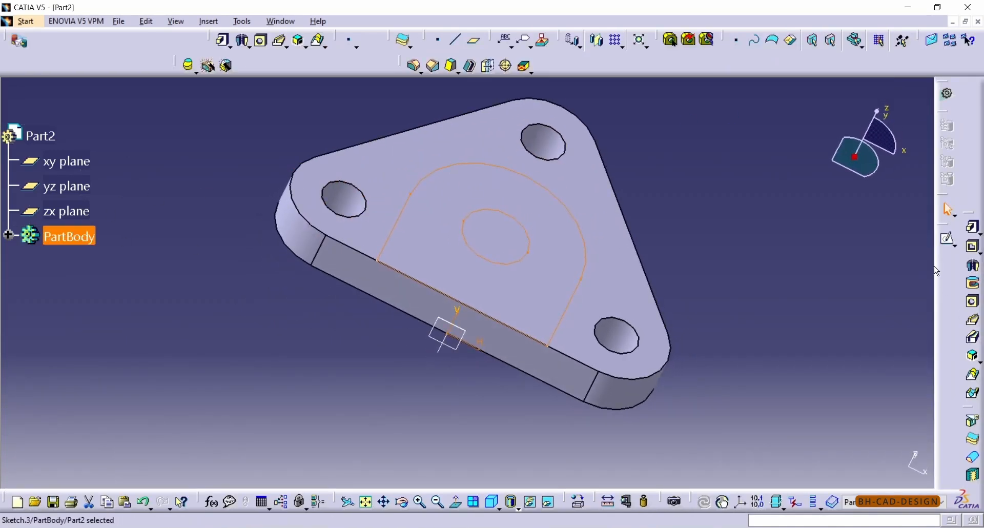
click(973, 227)
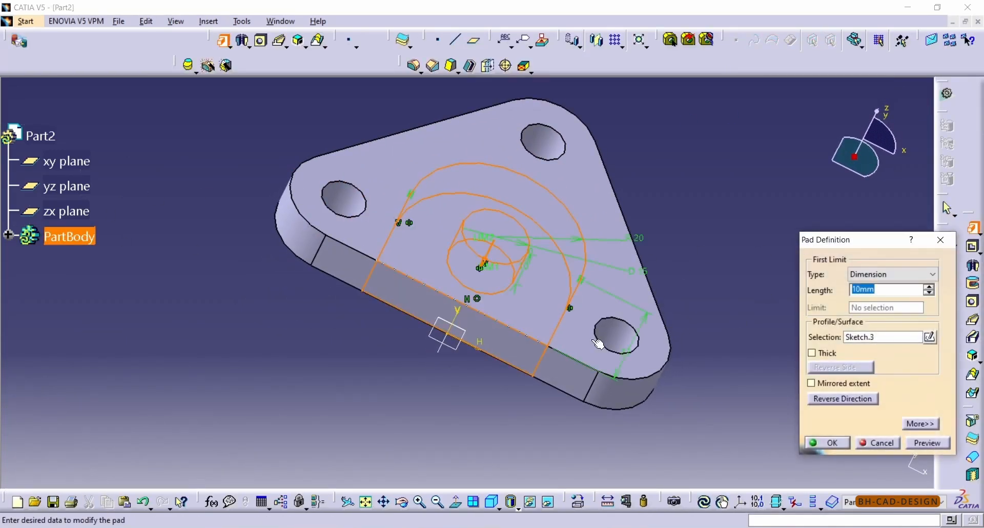
click(840, 398)
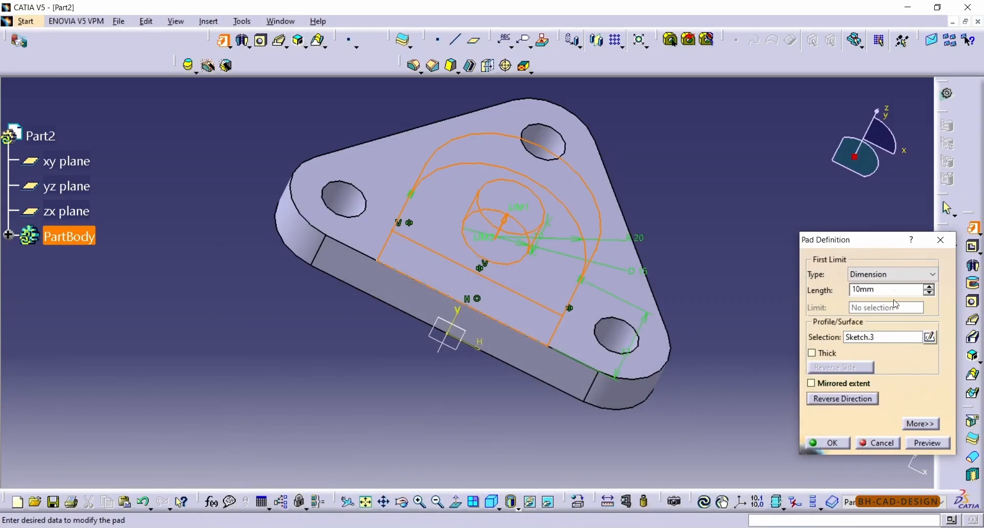
double_click(892, 290)
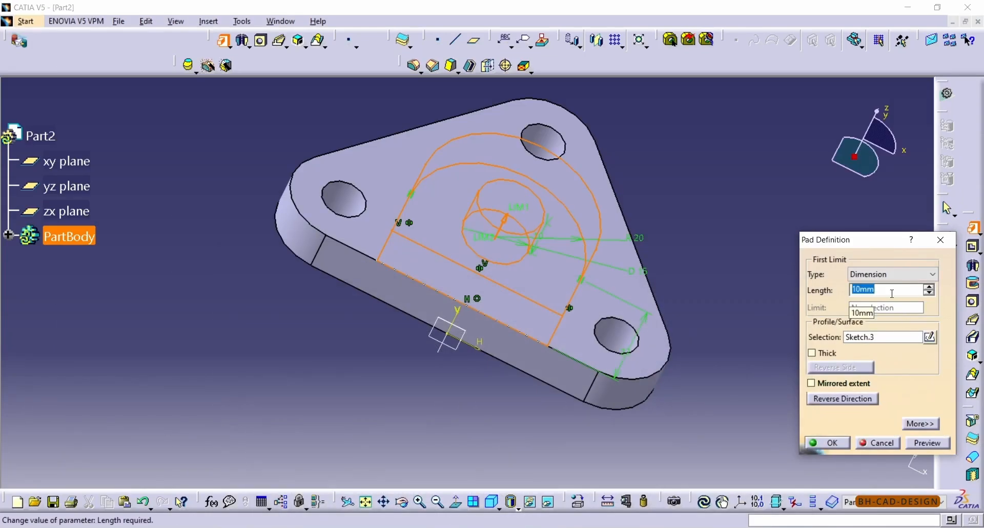
text(14)
key(Return)
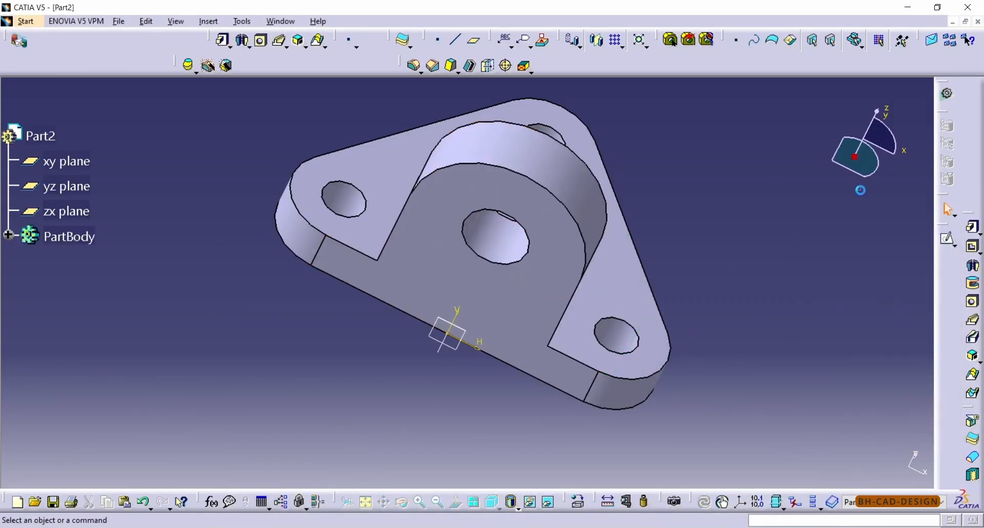
Recheck the reference drawing, then start a sketch on the flat side face of the arched upright.
middle_drag(755, 255, 698, 109)
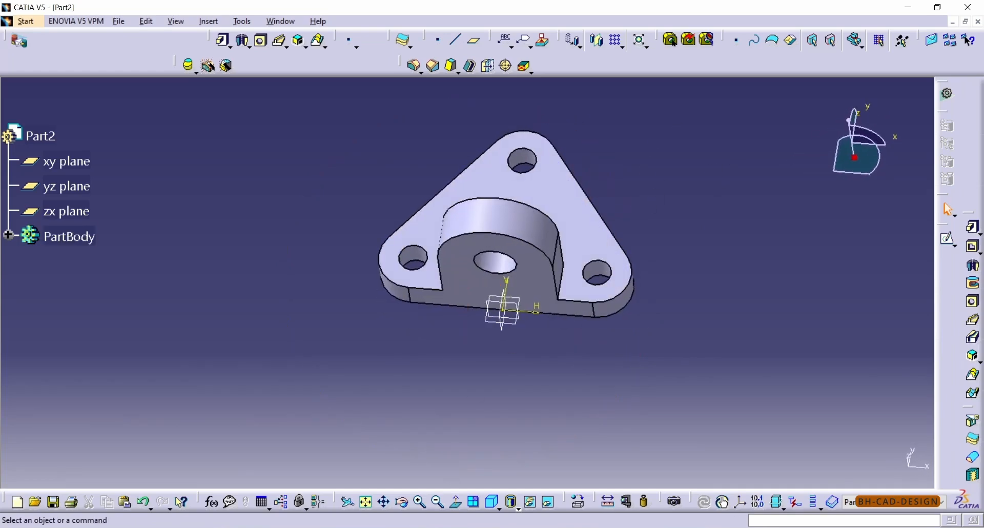
key(alt+Tab)
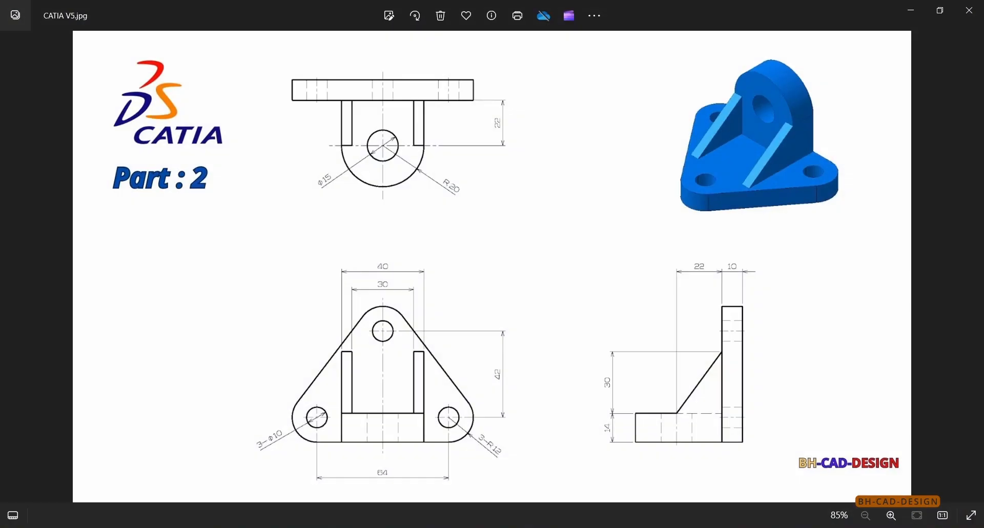
key(alt+Tab)
middle_drag(501, 282, 552, 280)
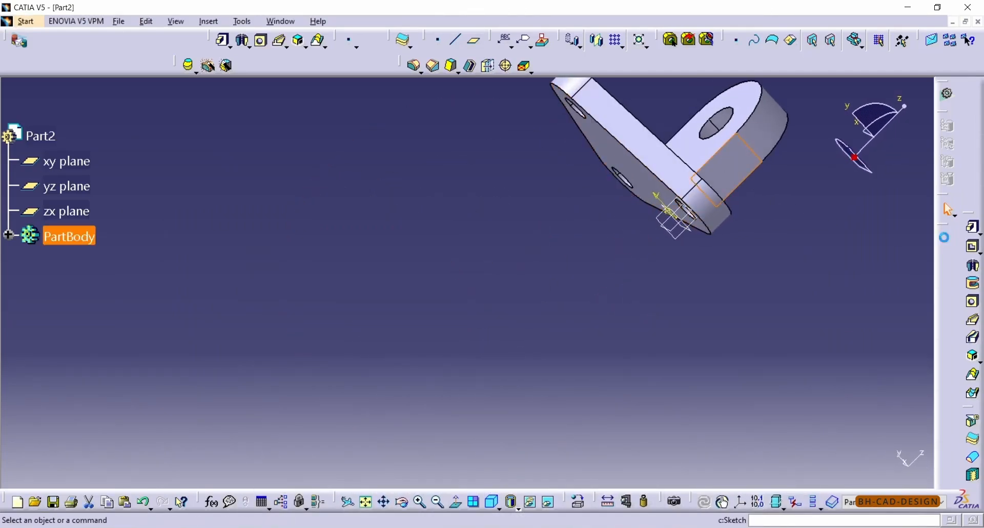
click(948, 238)
middle_drag(532, 148, 497, 348)
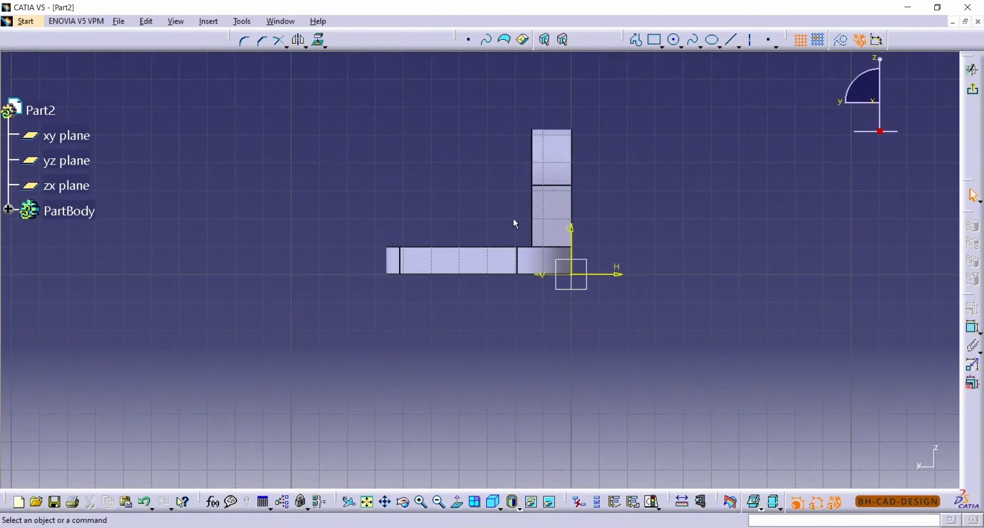
mouse_move(534, 206)
ctrl+middle_down()
mouse_move(545, 160)
mouse_move(555, 197)
ctrl+middle_up()
scroll(546, 157, up, 1)
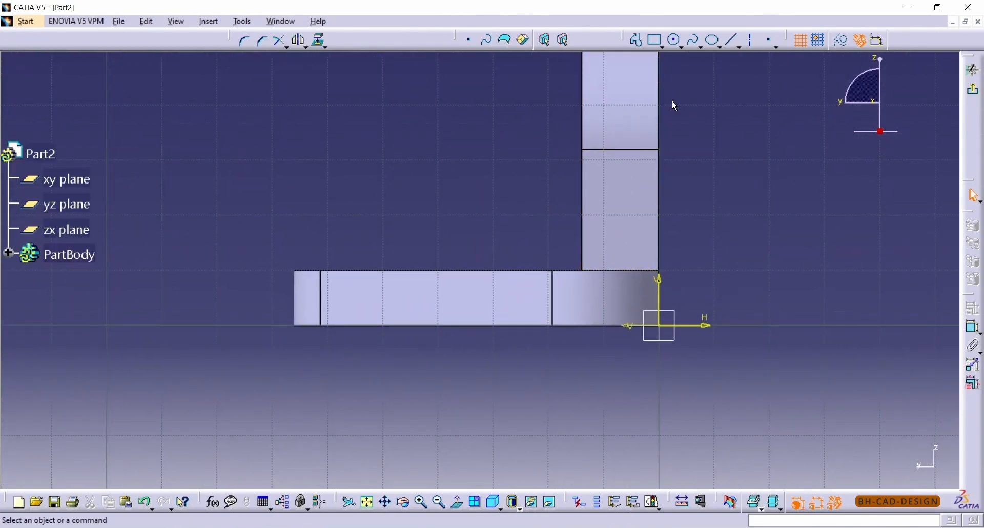
Draw a sloped line from the plate's upper edge to the upright's inner edge, rising about 28 mm over about 35 mm.
click(732, 40)
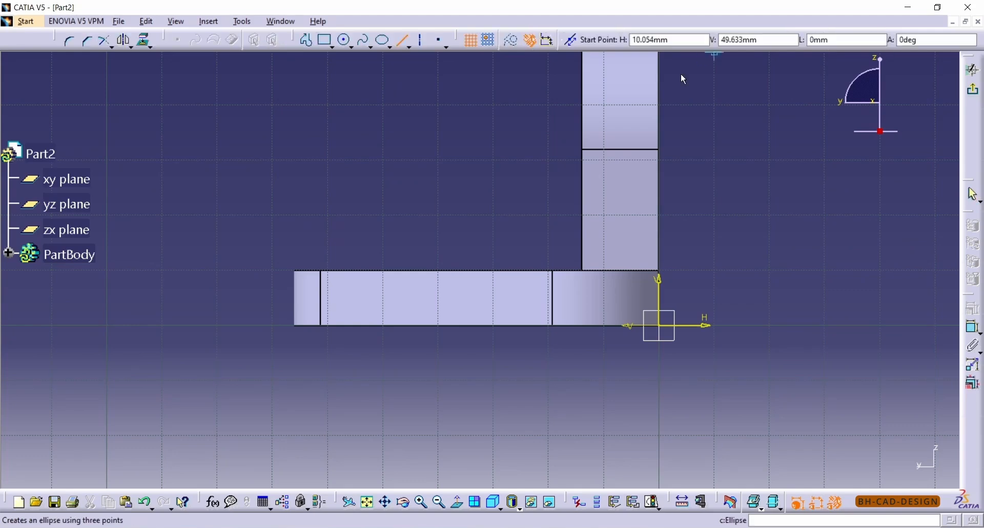
click(388, 270)
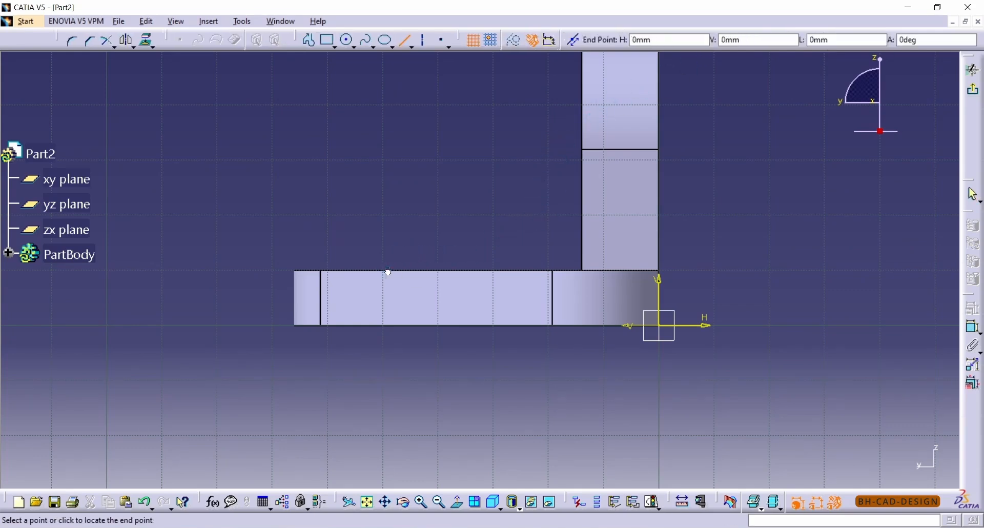
click(582, 117)
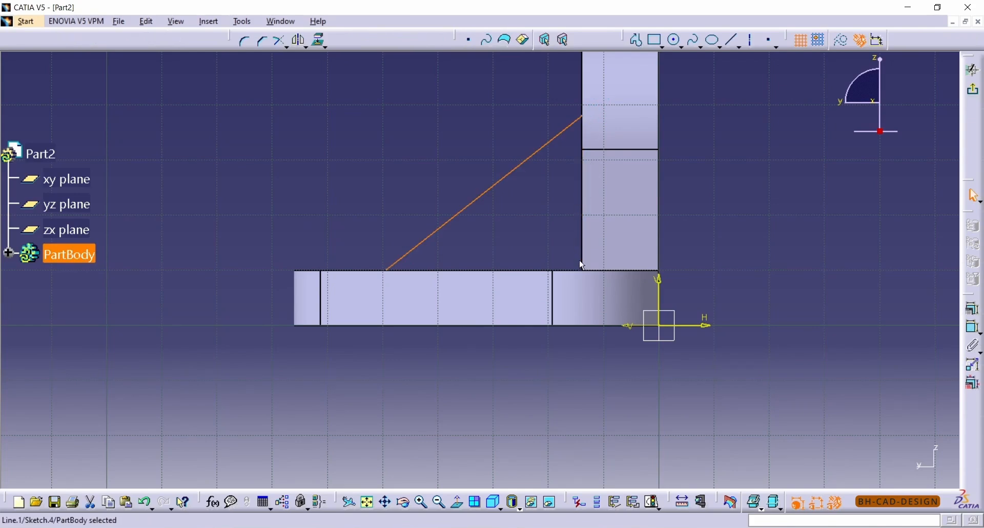
Close the rib triangle with a vertical line along the upright's inner edge and a horizontal line along the plate's upper edge.
click(641, 44)
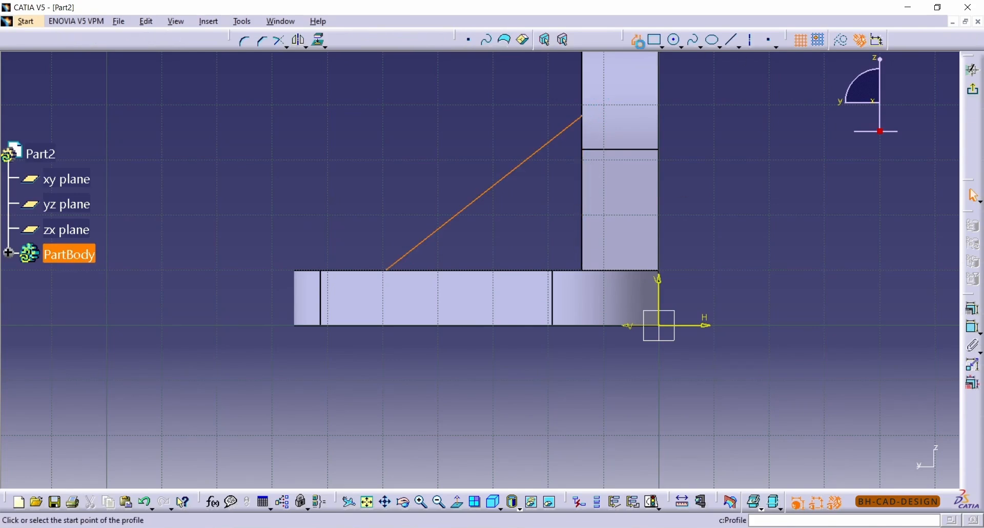
click(582, 117)
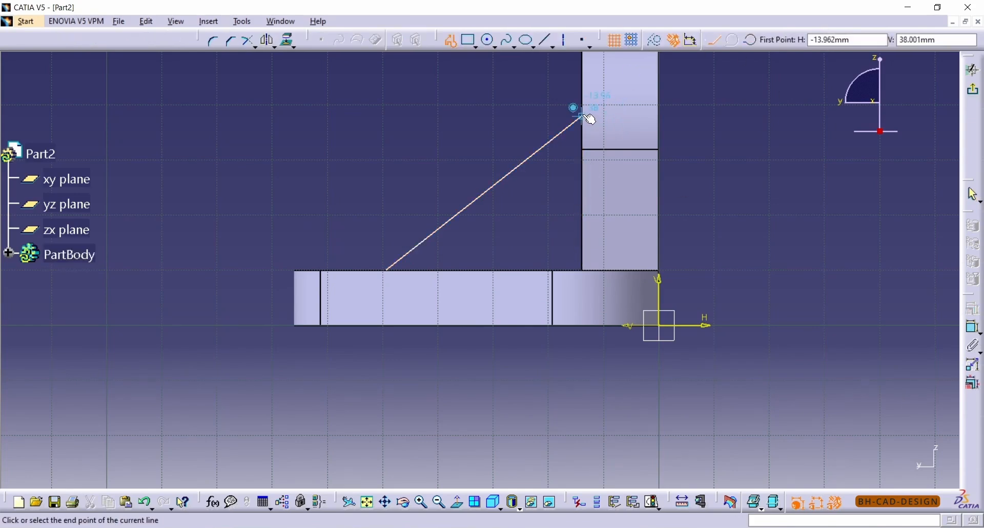
click(583, 270)
click(387, 269)
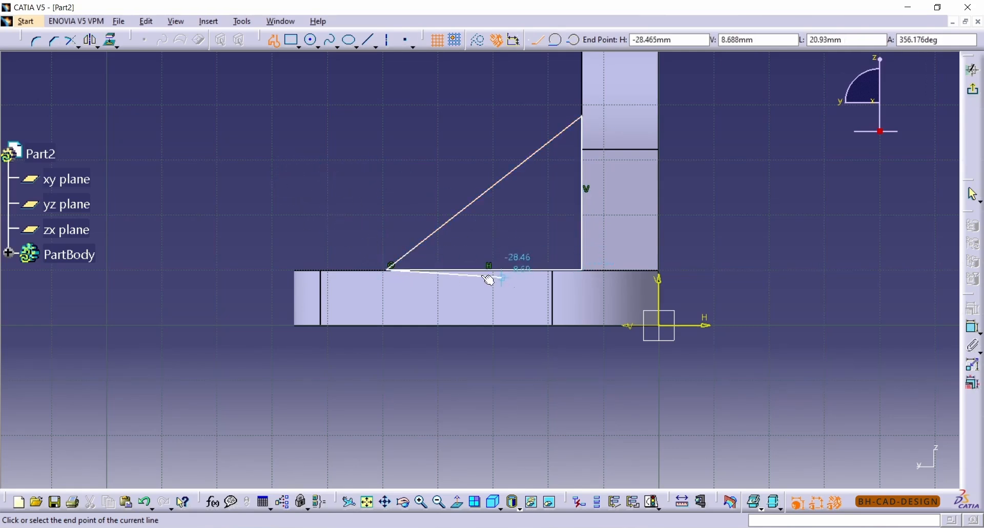
key(Escape)
click(439, 510)
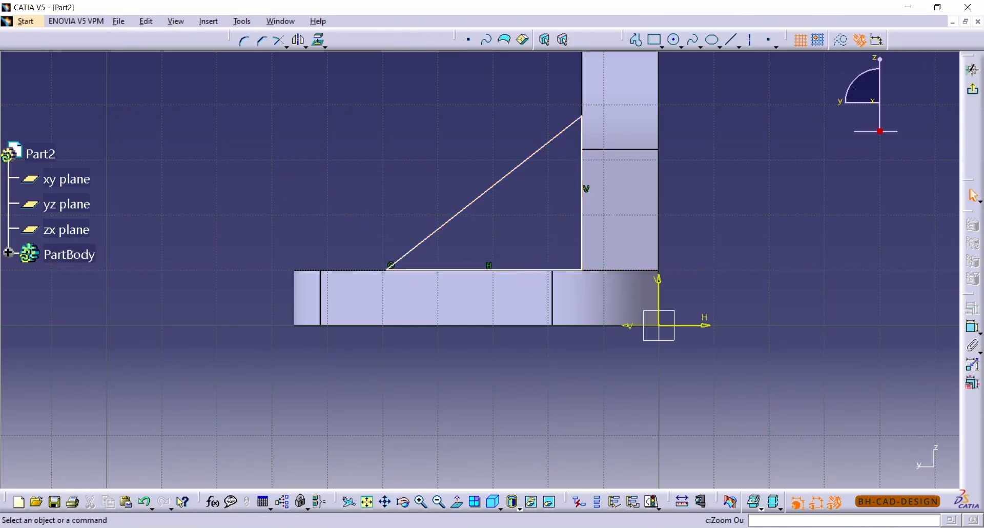
Recheck the reference drawing, then dimension the rib triangle's height from its base line and set it to 22 mm.
key(alt+Tab)
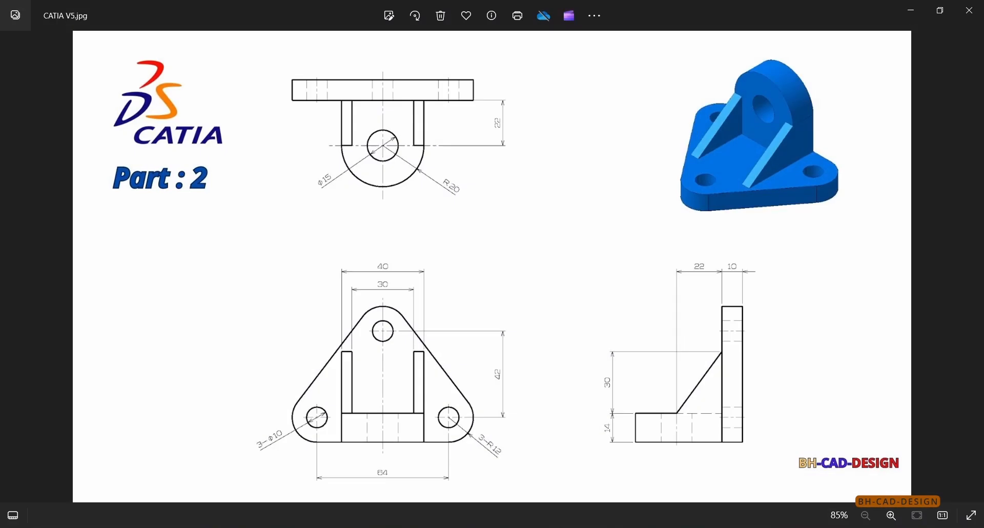
key(alt+Tab)
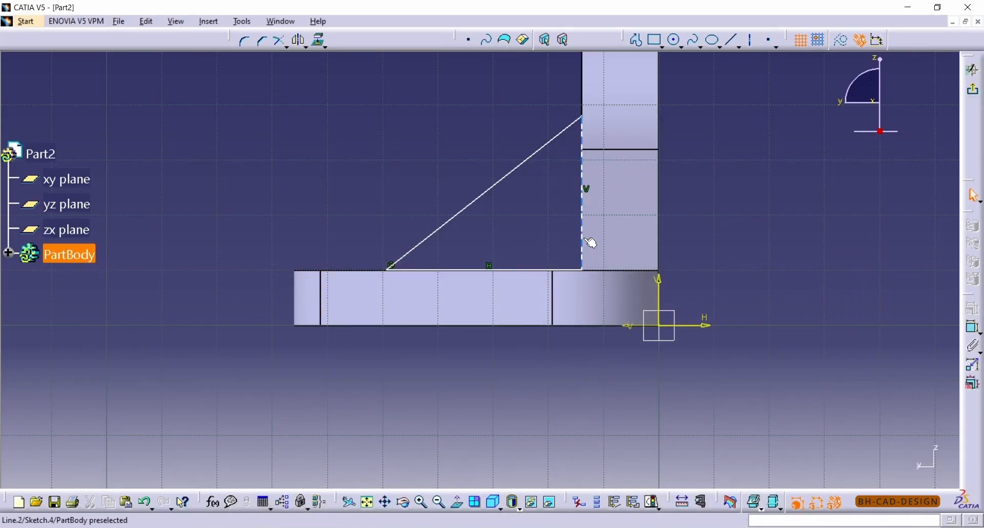
click(973, 327)
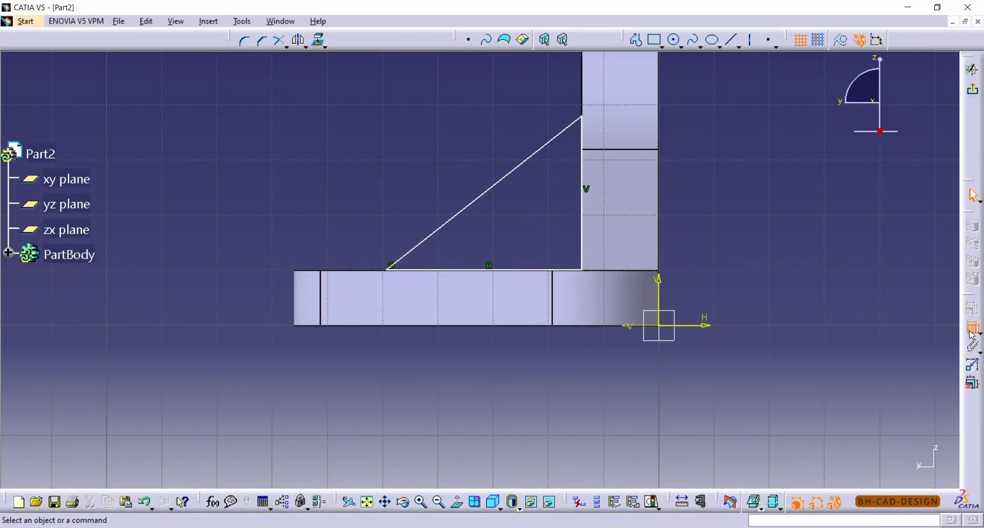
click(587, 117)
click(575, 269)
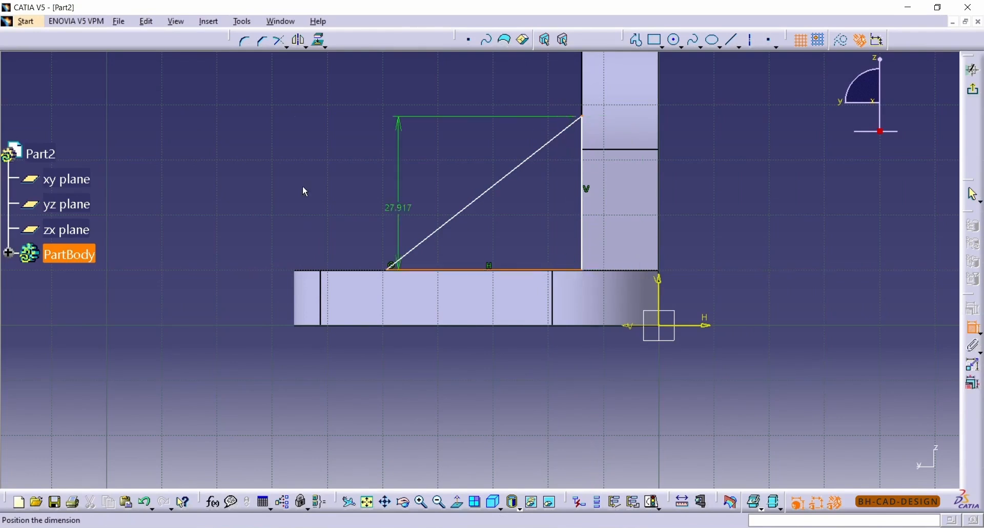
click(239, 194)
double_click(243, 198)
text(22)
key(Return)
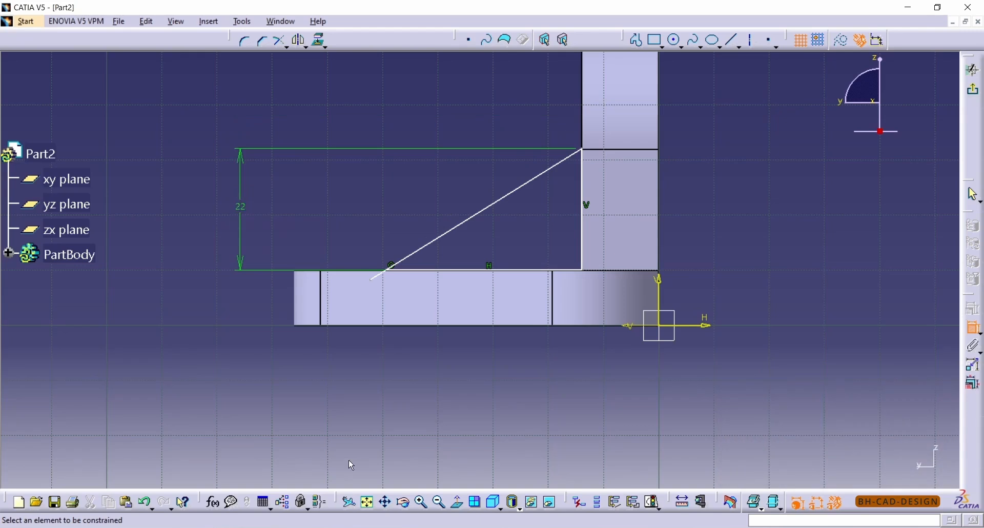
Dimension the length of the rib triangle's base line and set it to 30 mm.
click(429, 269)
click(437, 380)
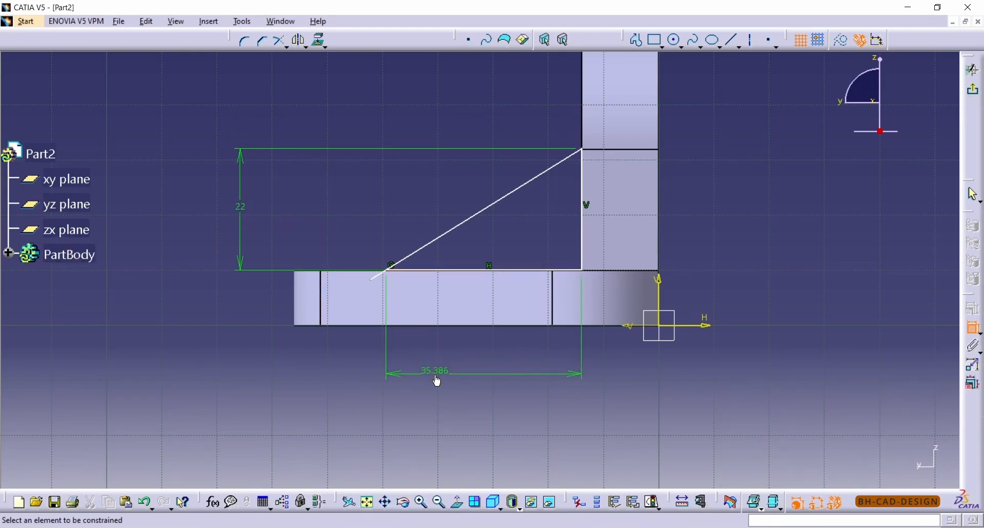
double_click(436, 373)
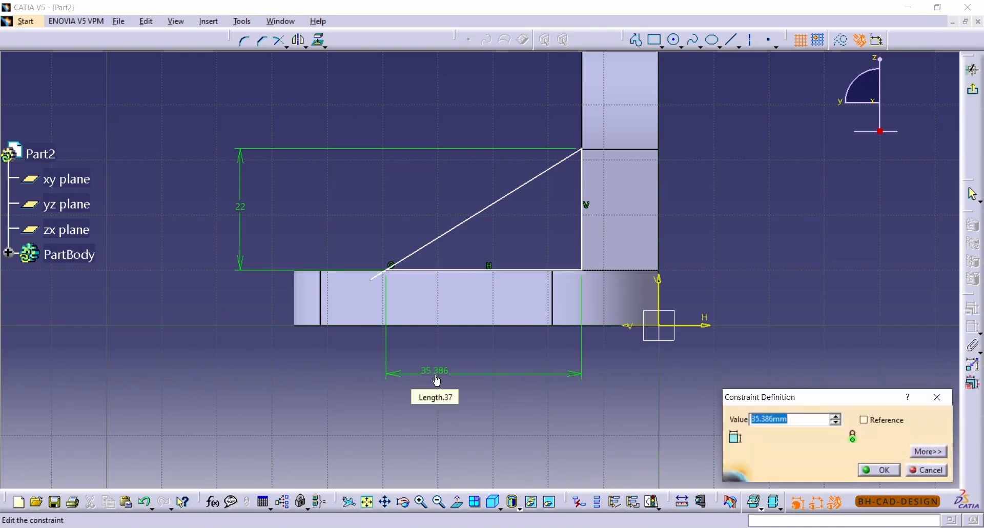
key(Return)
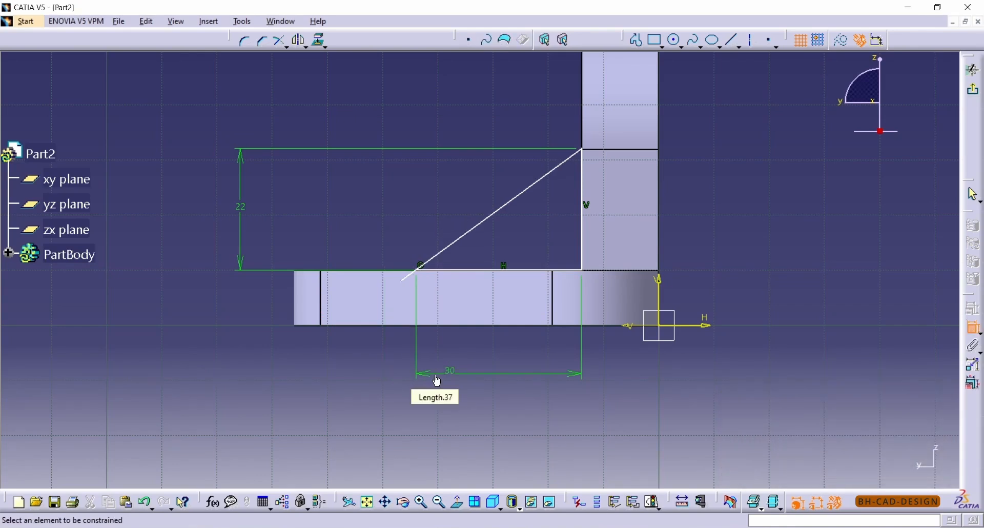
key(Escape)
Trim off the short end of the rib's sloped line that extends below the plate's upper edge.
mouse_move(444, 269)
middle_down()
mouse_move(444, 278)
mouse_move(446, 221)
middle_up()
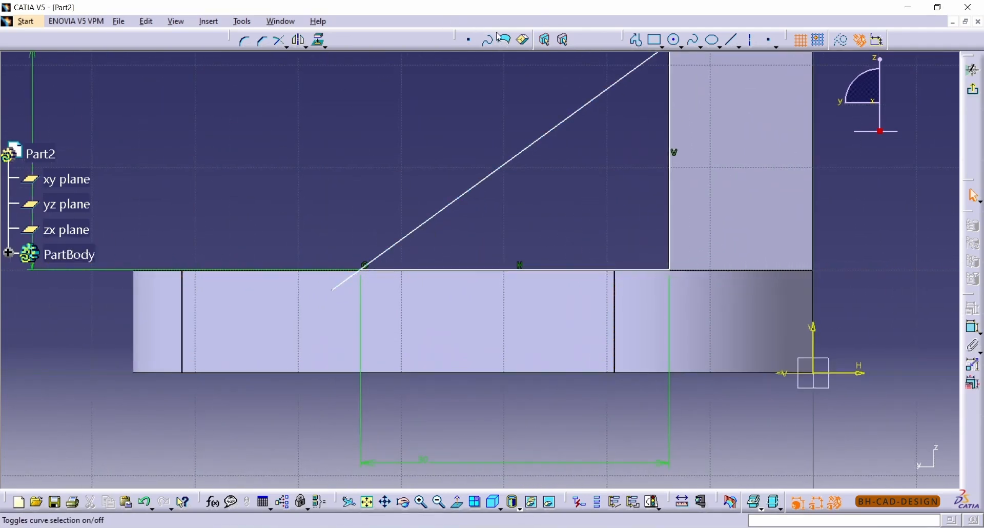
click(307, 47)
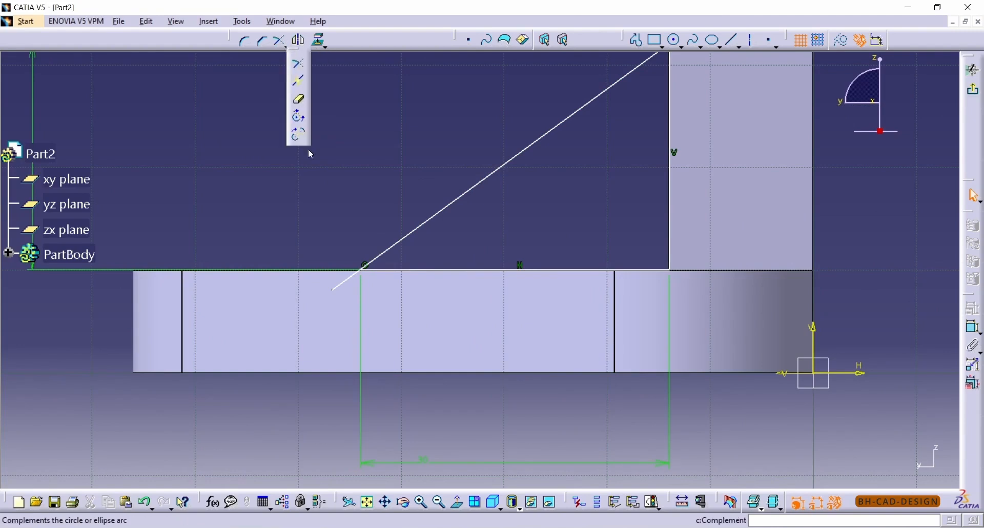
click(299, 99)
click(343, 282)
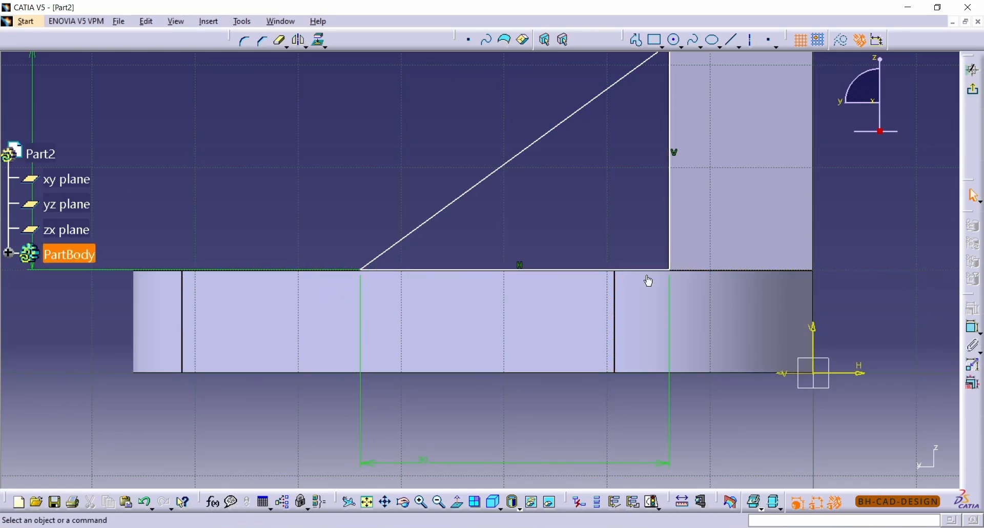
Constrain the rib triangle's base line to be coincident with the plate's upper edge.
middle_drag(588, 266, 585, 237)
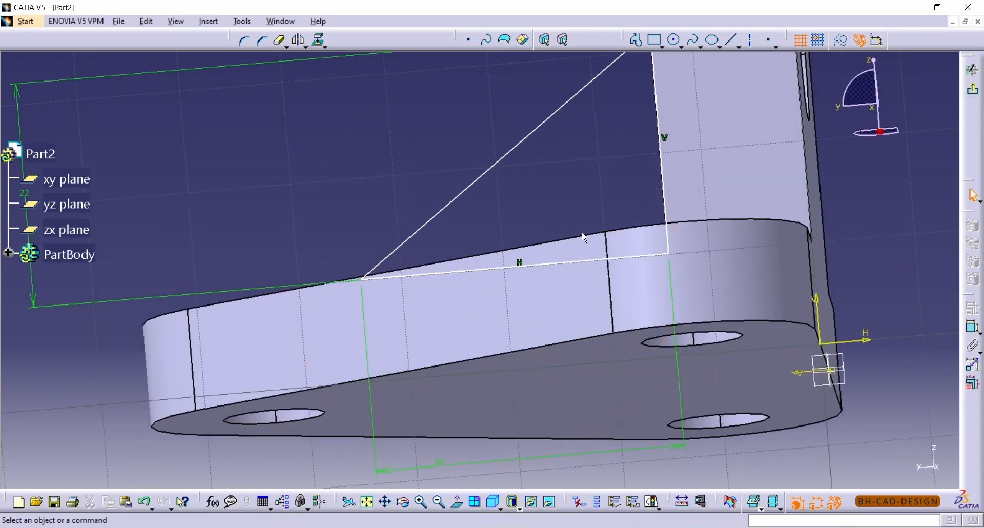
click(457, 501)
ctrl+middle_drag(527, 317, 526, 257)
click(378, 270)
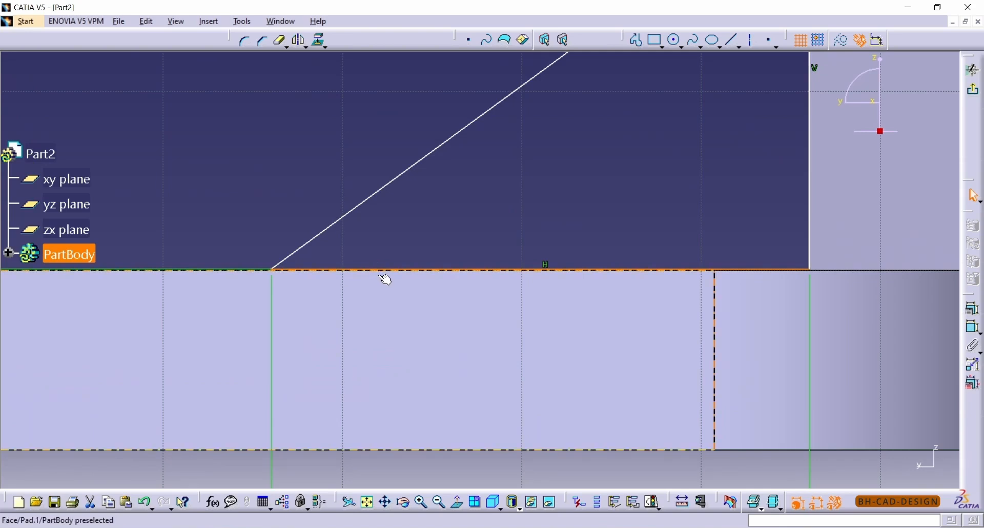
click(968, 323)
click(897, 352)
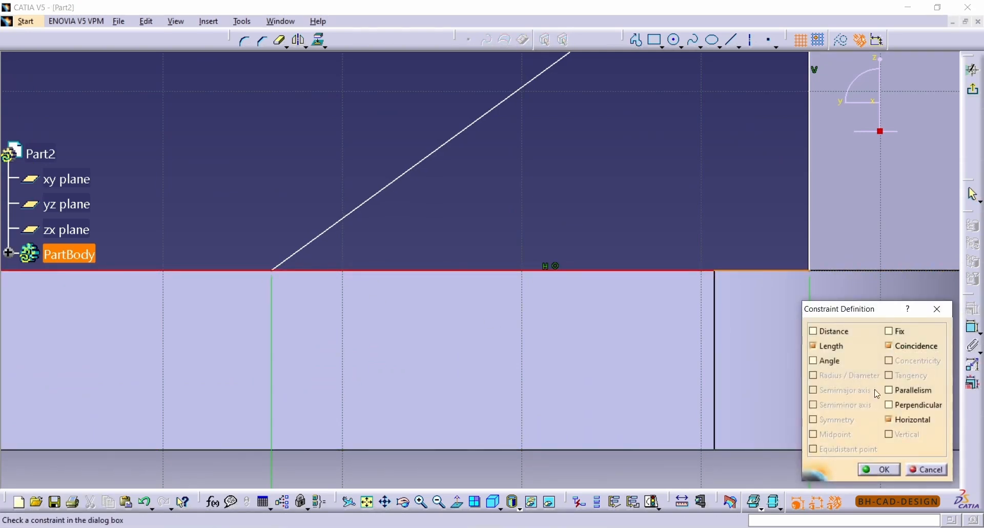
click(872, 471)
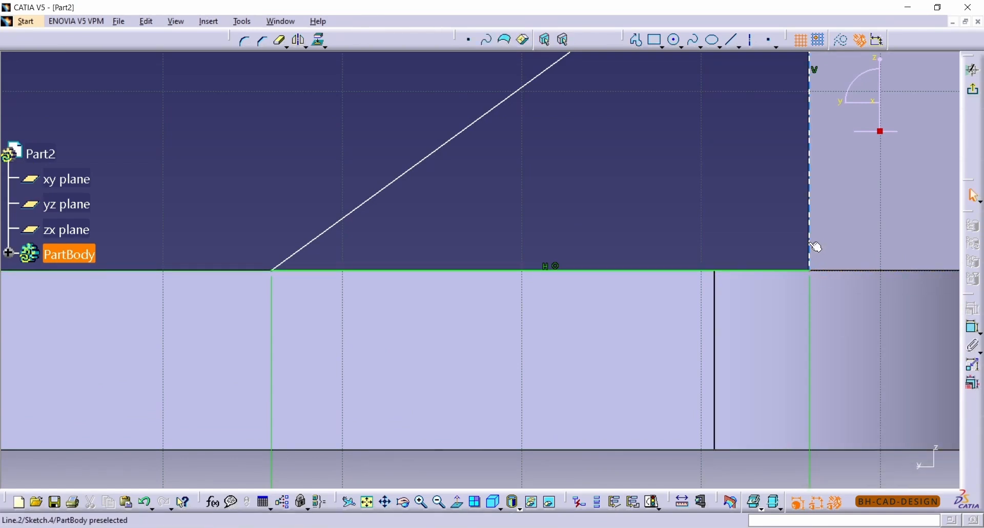
Constrain the rib triangle's vertical line to be coincident with the upright's inner edge.
scroll(826, 231, up, 3)
scroll(817, 209, down, 3)
ctrl+middle_drag(806, 175, 798, 225)
ctrl+middle_drag(733, 131, 710, 169)
middle_drag(639, 97, 636, 60)
mouse_move(670, 104)
middle_down()
mouse_move(676, 116)
mouse_move(619, 254)
mouse_move(617, 181)
mouse_move(751, 129)
middle_up()
middle_click(839, 158)
middle_drag(839, 159, 716, 191)
scroll(716, 192, up, 1)
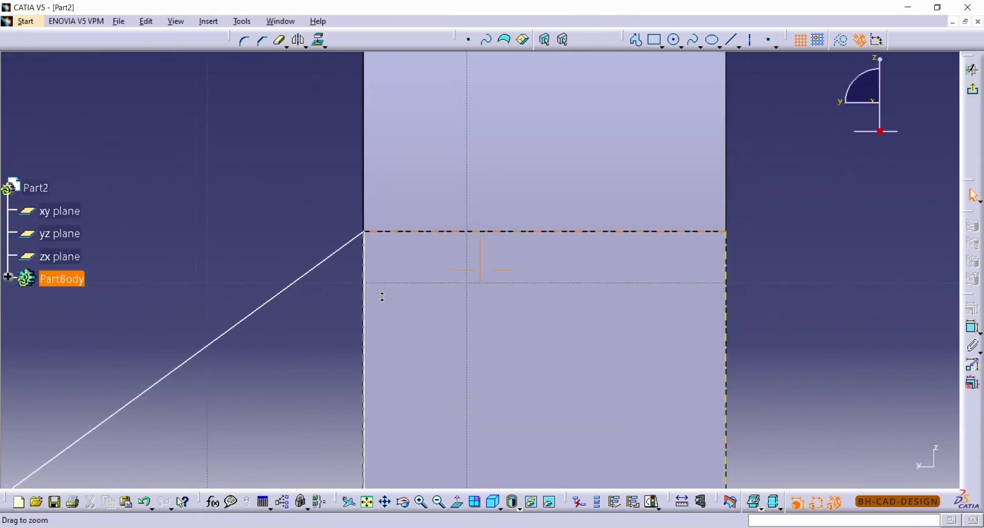
ctrl+middle_drag(388, 302, 403, 235)
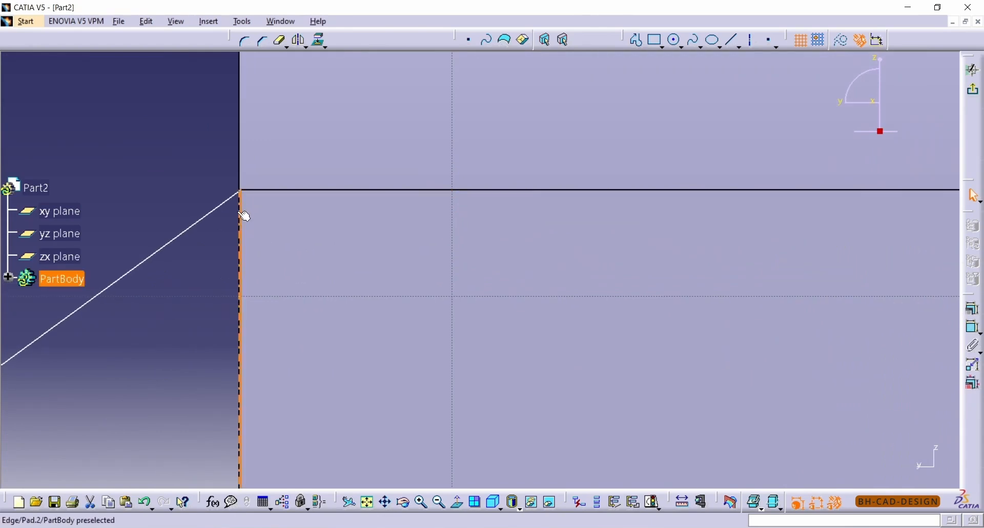
click(971, 309)
click(908, 348)
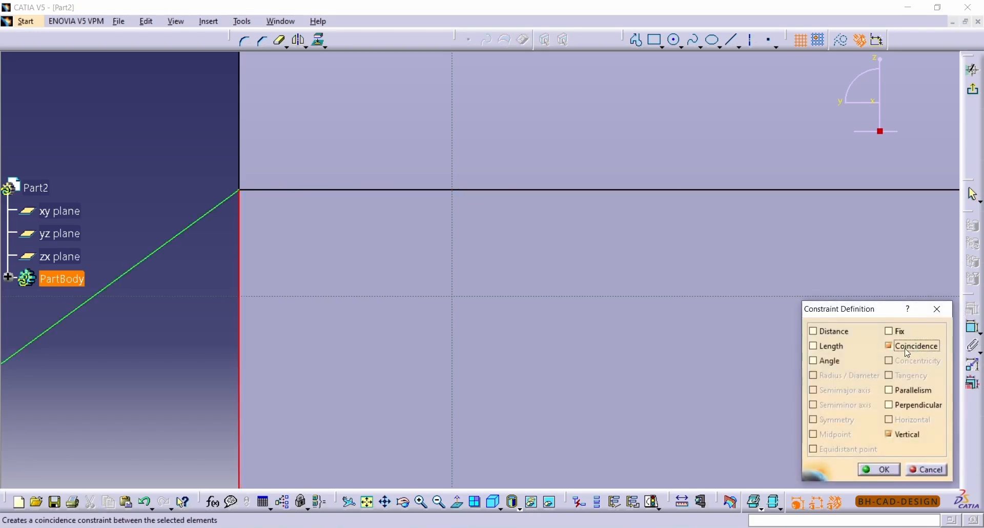
click(879, 469)
Finish the rib sketch and pad it 5 mm in the reversed direction, towards the inside of the bracket.
mouse_move(390, 315)
middle_down()
mouse_move(346, 441)
mouse_move(411, 421)
mouse_move(584, 308)
middle_up()
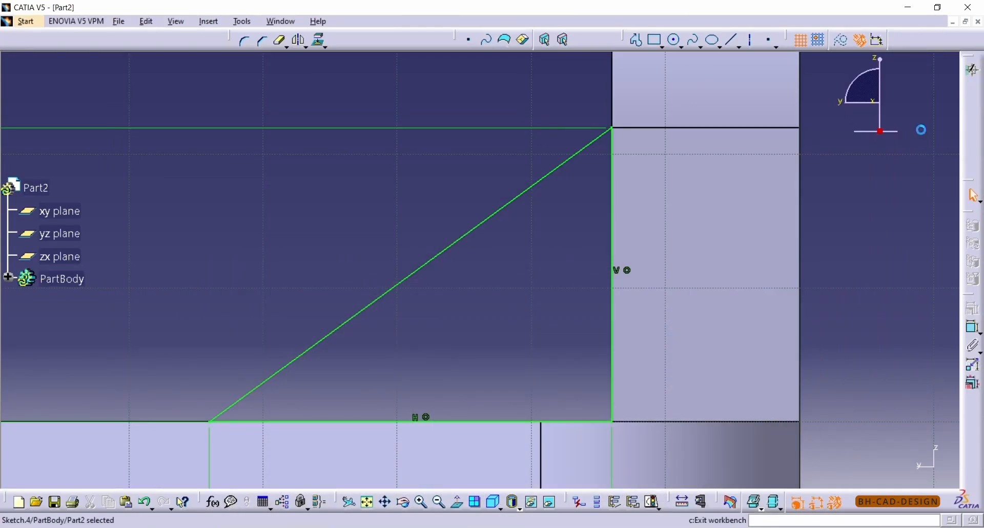
click(971, 70)
click(979, 230)
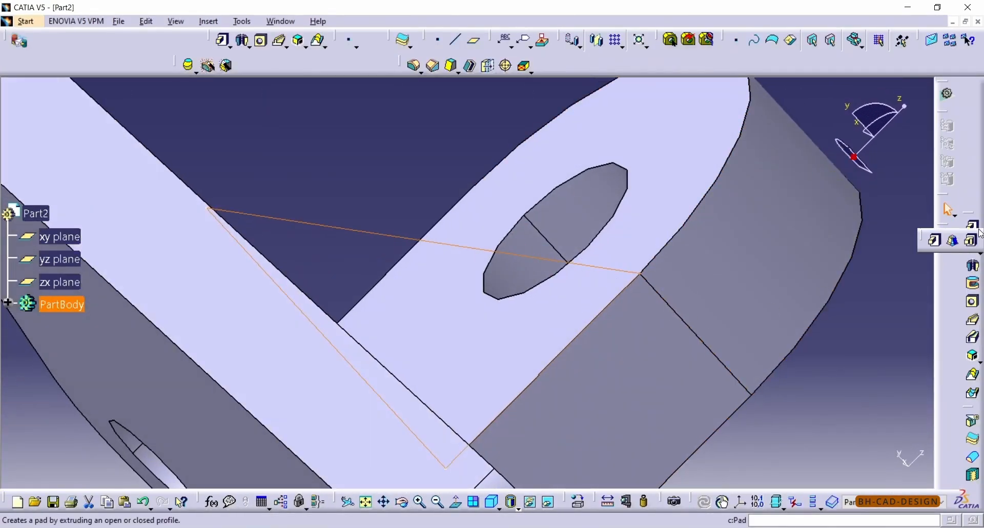
click(936, 240)
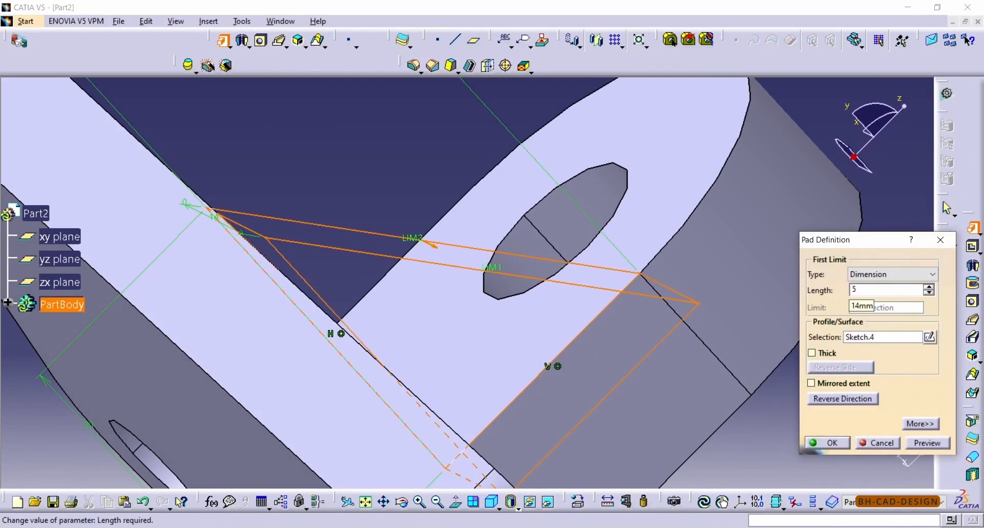
click(864, 402)
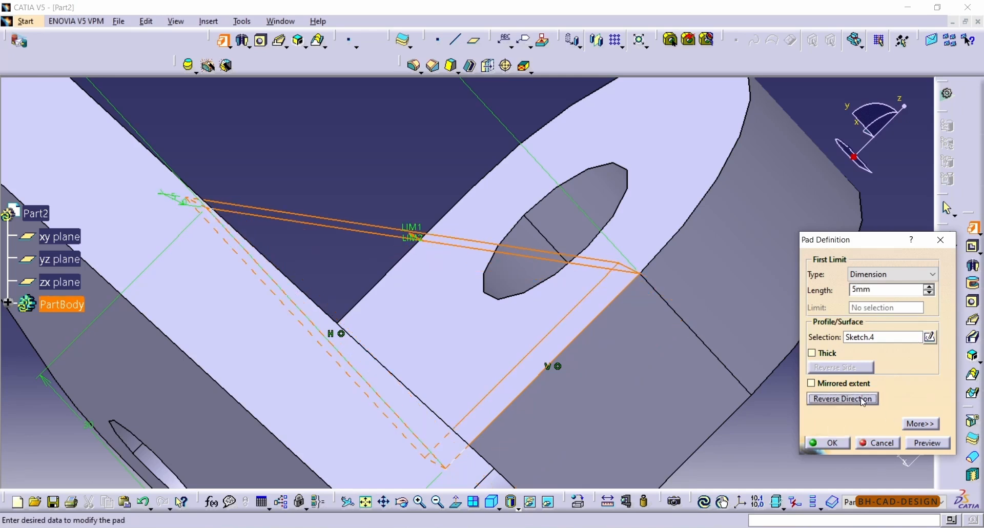
click(826, 443)
Mirror the current solid about the yz plane to add the matching rib on the opposite side.
middle_drag(753, 356, 803, 353)
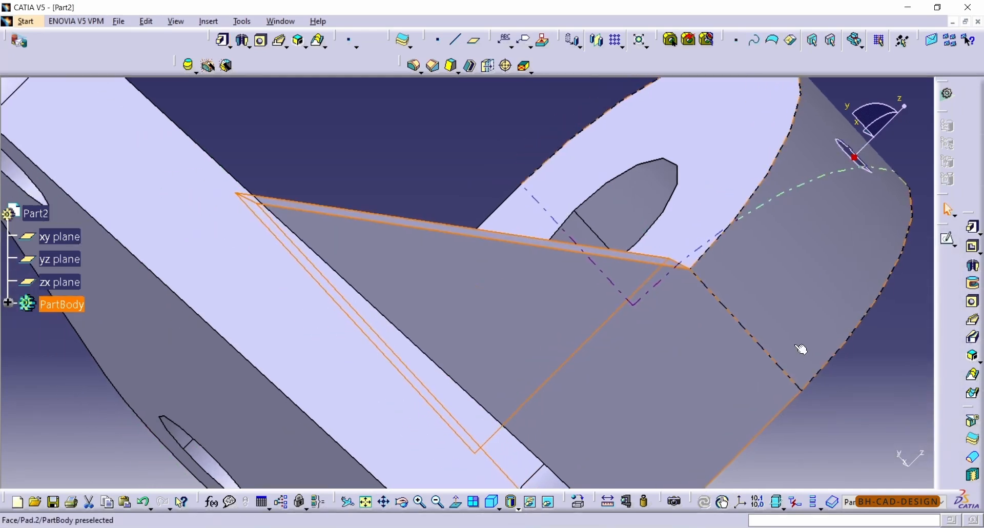
middle_drag(684, 303, 517, 328)
middle_drag(499, 294, 717, 266)
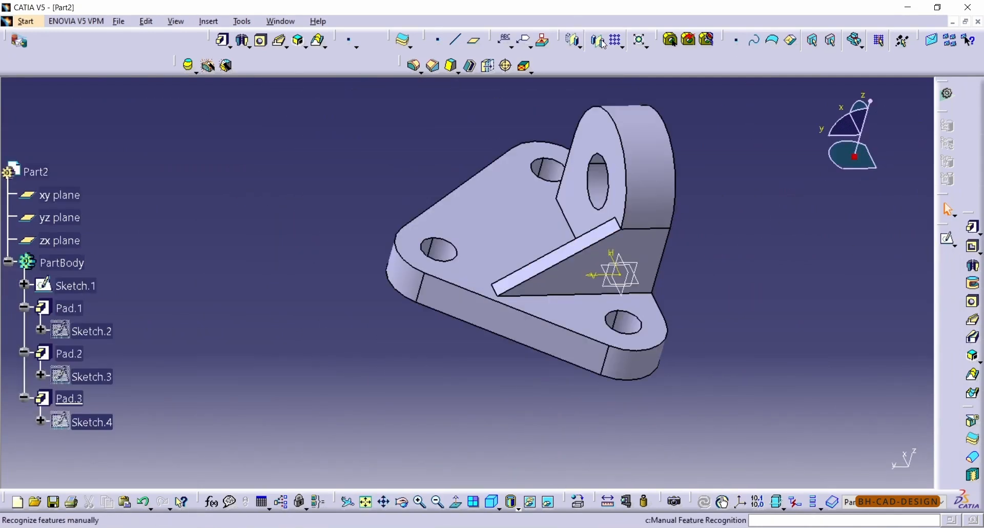
click(640, 269)
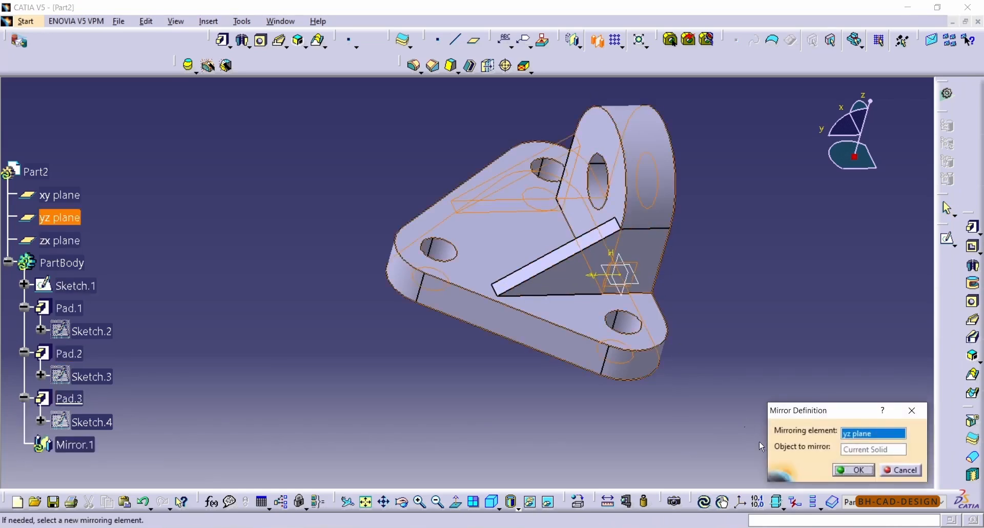
click(854, 469)
click(159, 171)
middle_drag(575, 259, 706, 287)
middle_click(706, 288)
middle_drag(558, 257, 725, 265)
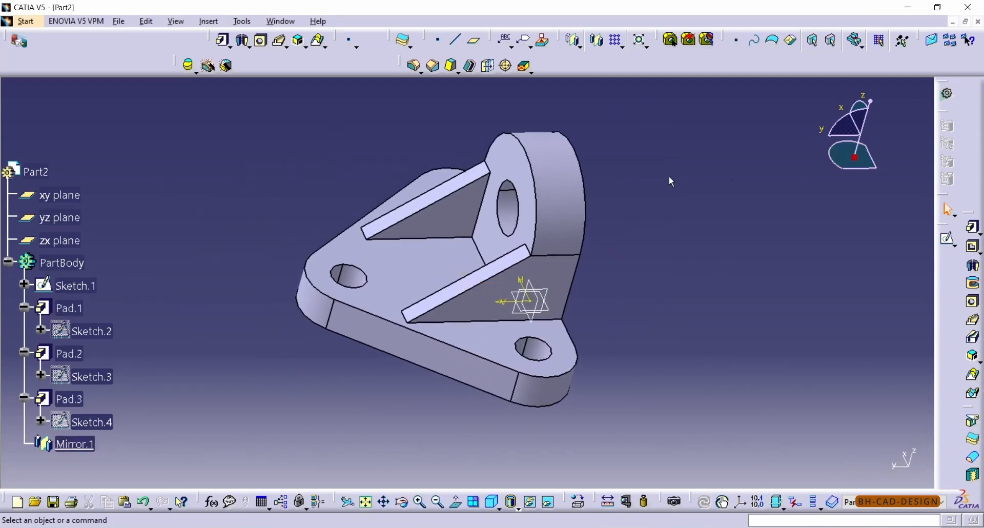
Set the PartBody's fill colour to blue in its graphic properties.
right_click(62, 262)
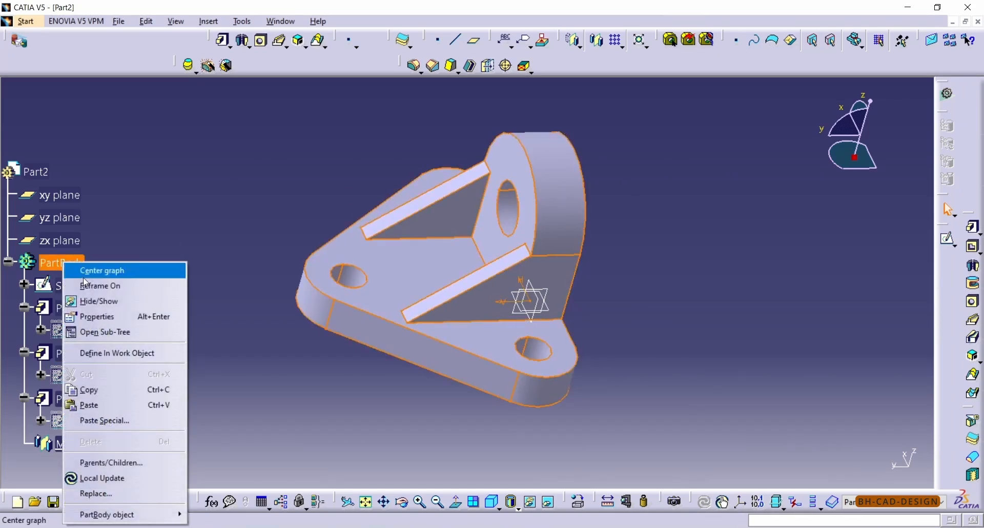
click(109, 317)
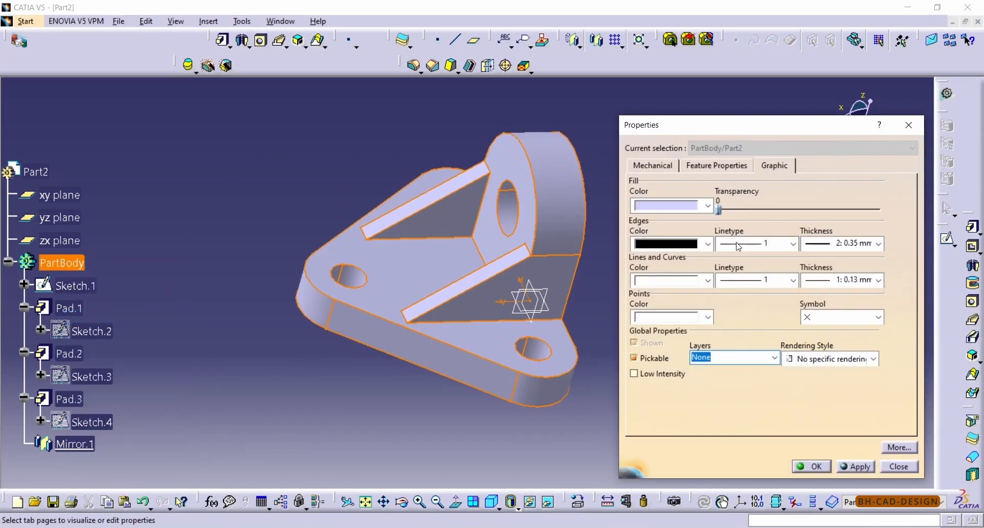
click(701, 203)
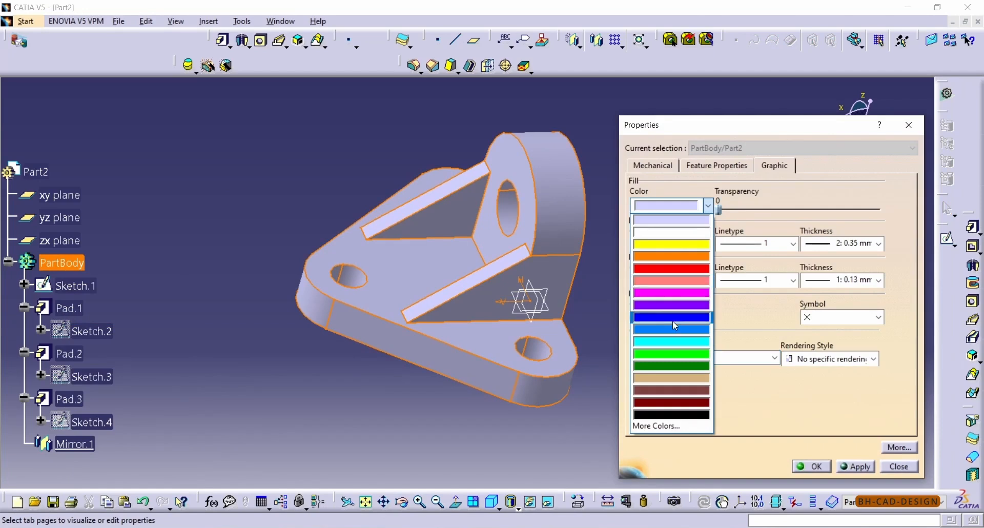
click(666, 319)
click(857, 466)
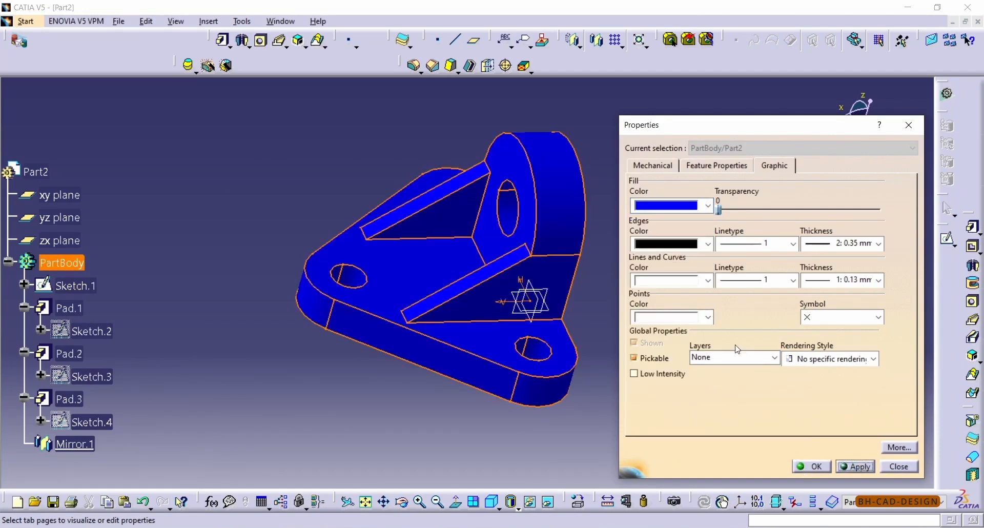
click(810, 466)
middle_drag(628, 258, 707, 262)
middle_drag(420, 397, 451, 399)
middle_drag(518, 342, 447, 338)
middle_drag(604, 269, 644, 219)
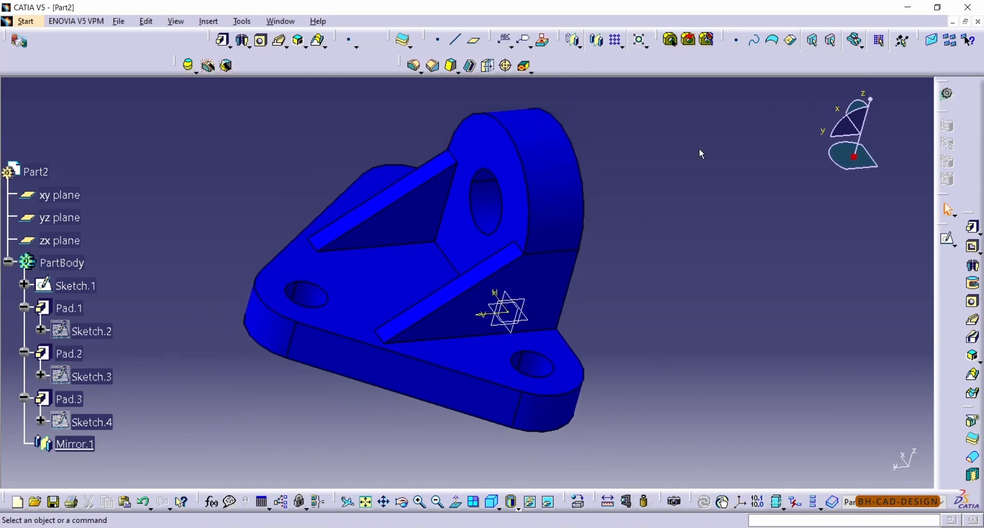